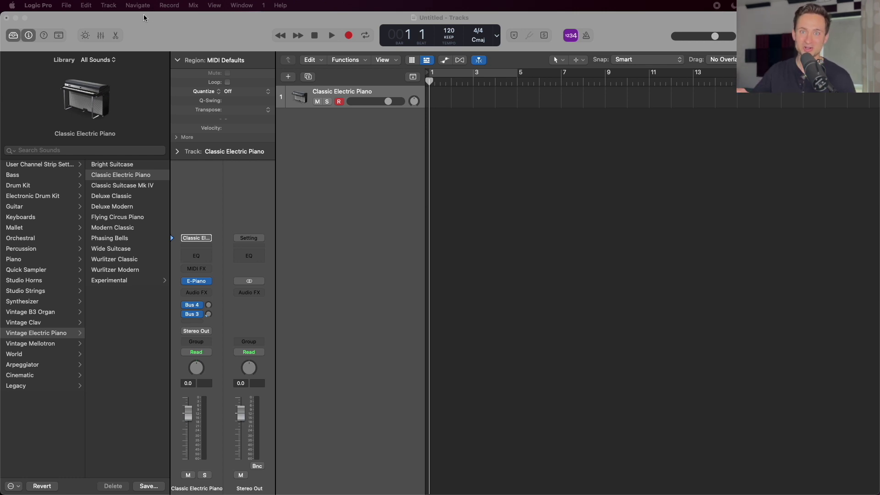
Choose PreSonus AudioBox iTwo as the input device in the audio preferences, and close the preferences.
{"action": "left_click", "coordinate": [87, 19]}
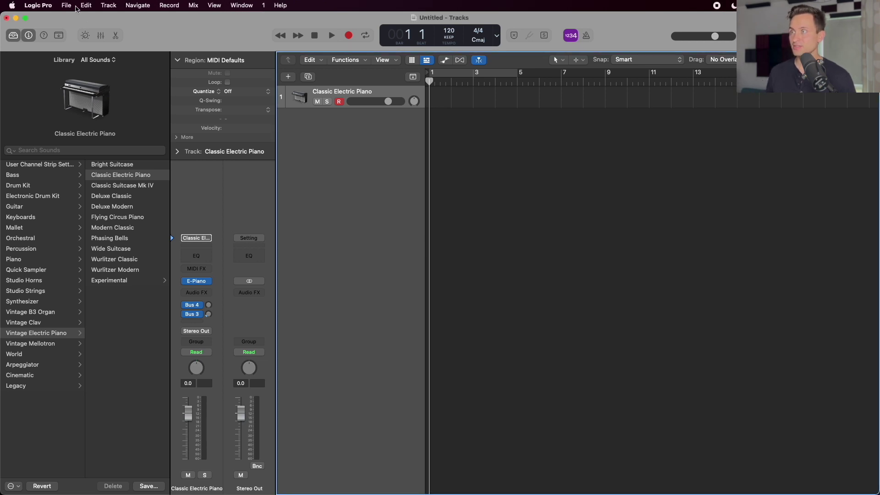
{"action": "left_click", "coordinate": [44, 6]}
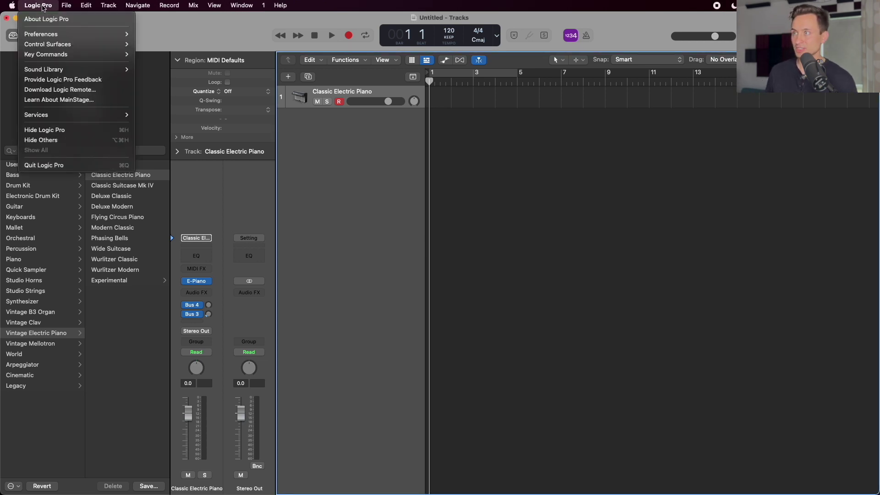
{"action": "mouse_move", "coordinate": [53, 35]}
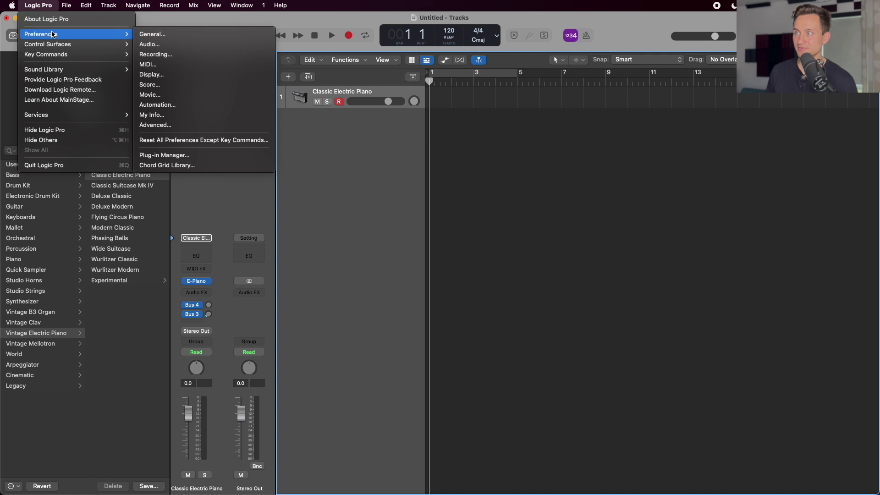
{"action": "left_click", "coordinate": [149, 44]}
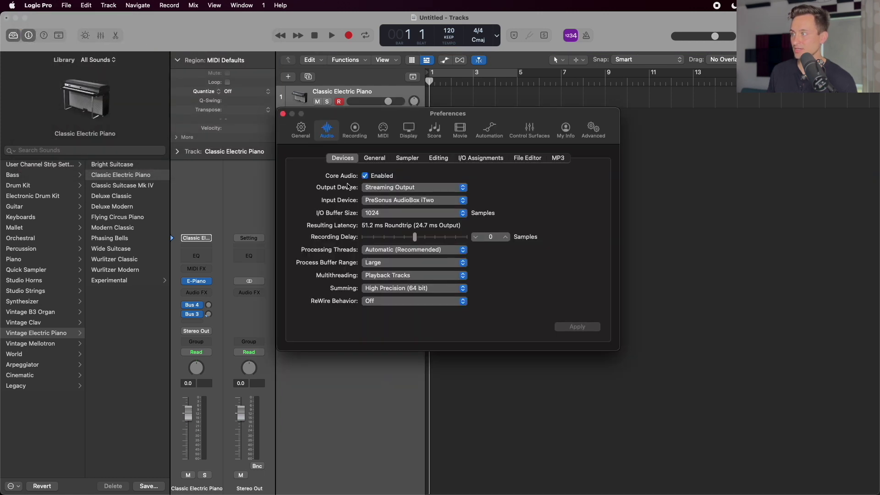
{"action": "left_click", "coordinate": [369, 200]}
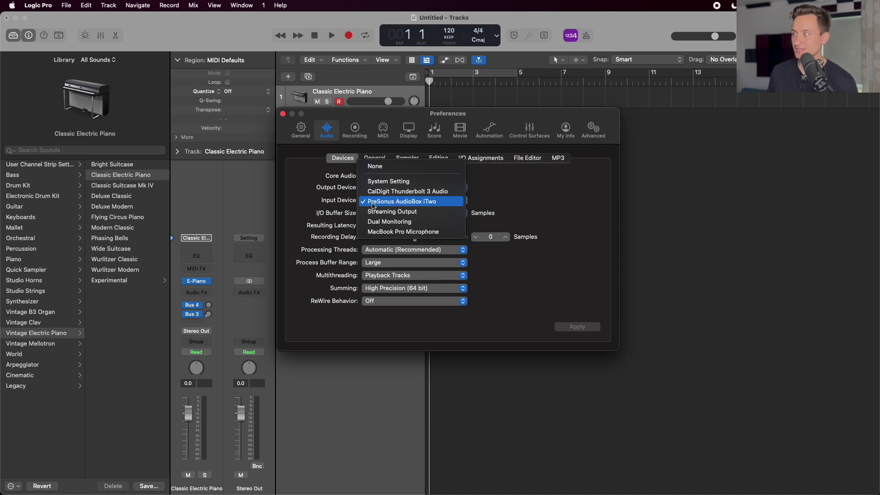
{"action": "left_click", "coordinate": [405, 202]}
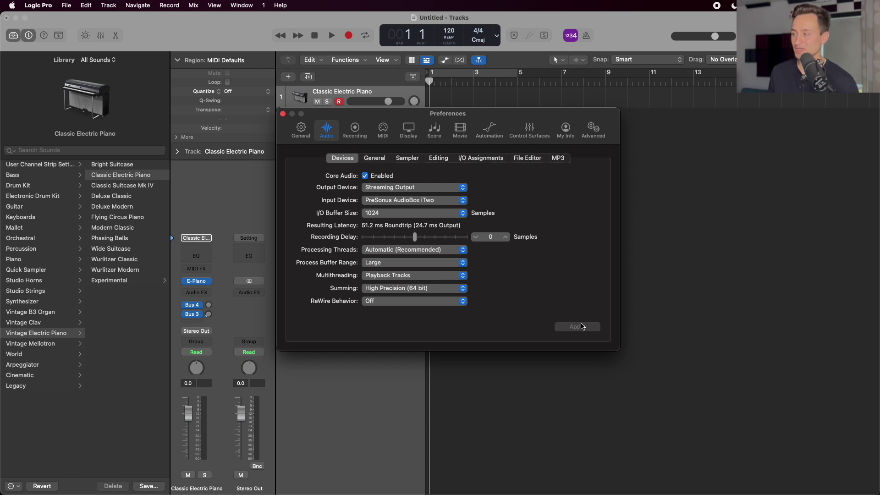
{"action": "left_click", "coordinate": [283, 114]}
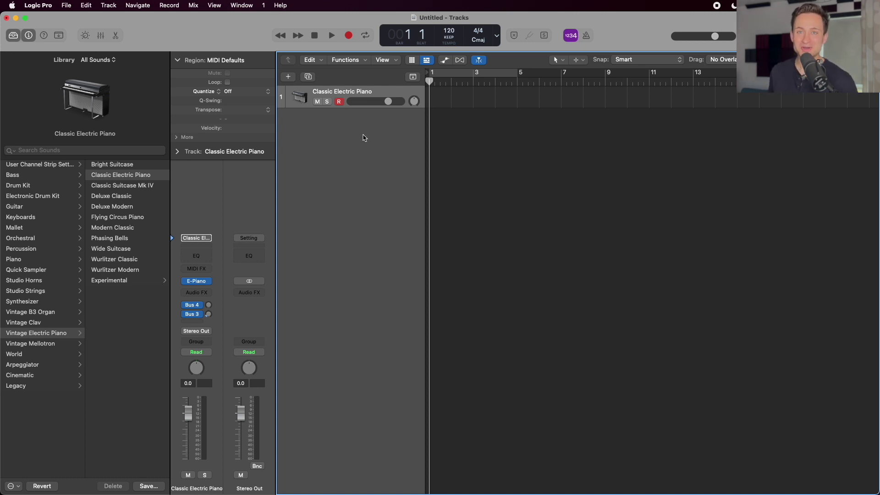
Create one new audio track with Input 1 as its audio input and Output 1 + 2 as its output.
{"action": "left_click", "coordinate": [288, 78]}
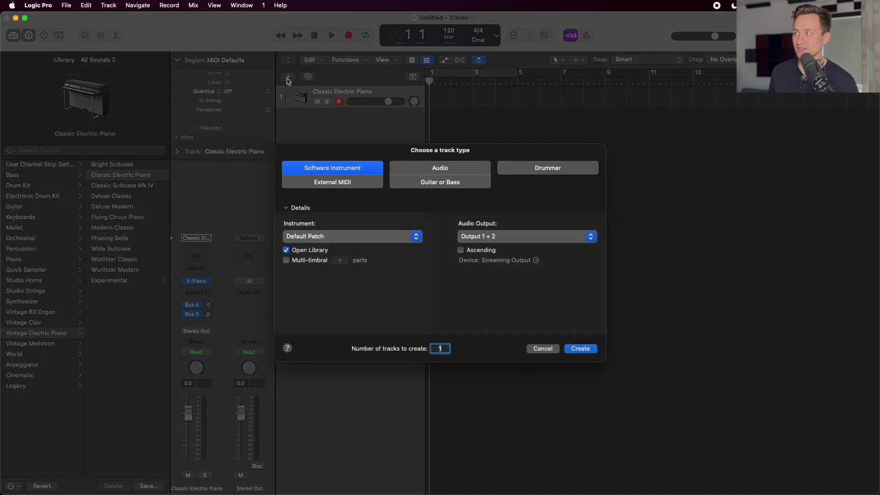
{"action": "left_click", "coordinate": [430, 173]}
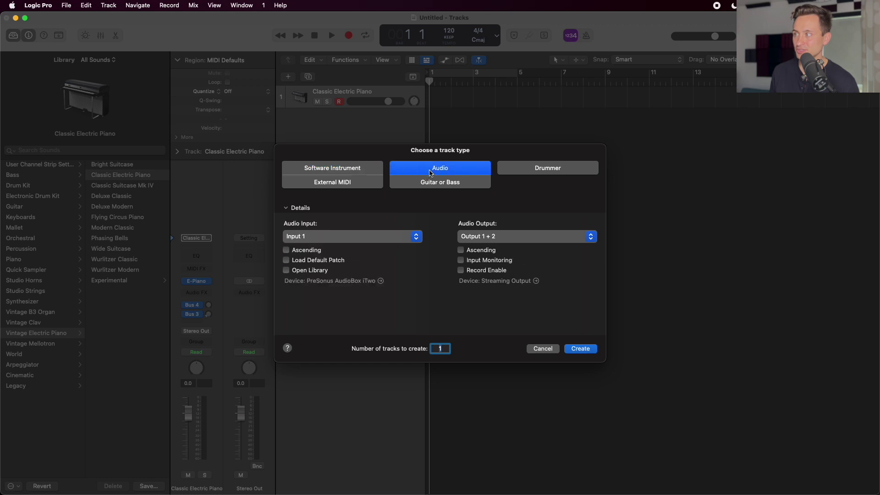
{"action": "left_click", "coordinate": [323, 237]}
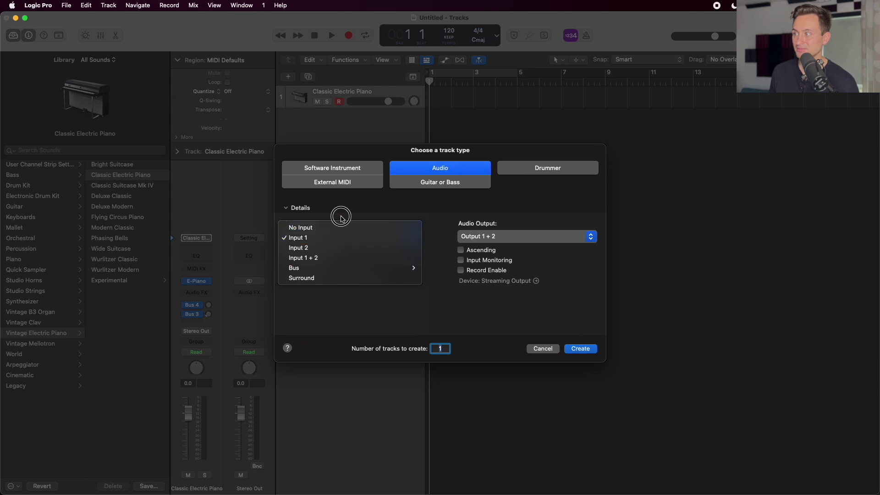
{"action": "left_click", "coordinate": [338, 216]}
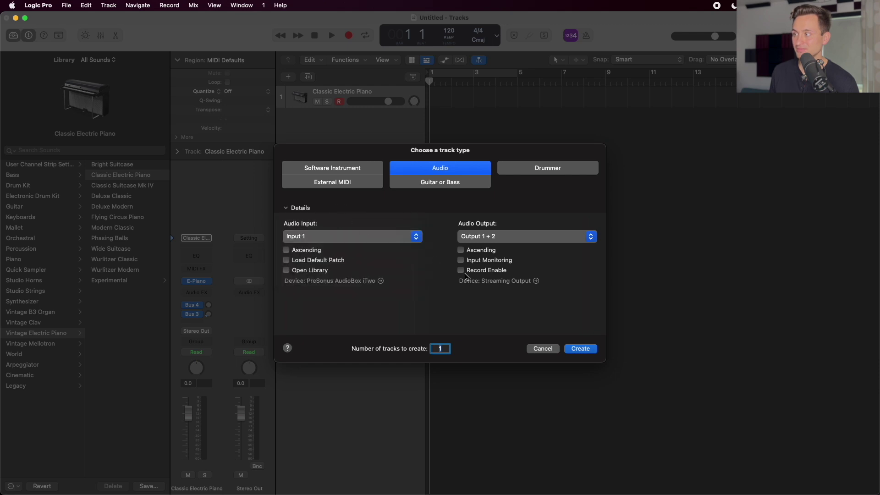
{"action": "left_click", "coordinate": [579, 349]}
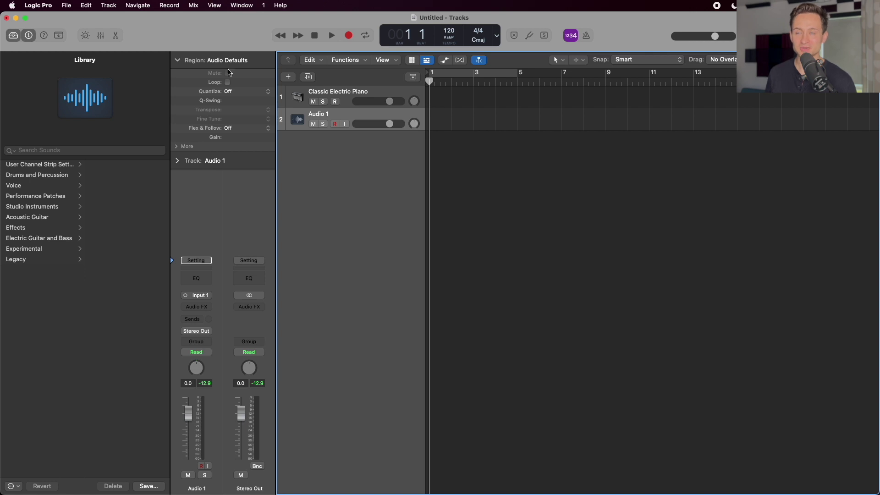
Open the audio device preferences and review which output devices are available.
{"action": "left_click", "coordinate": [39, 6]}
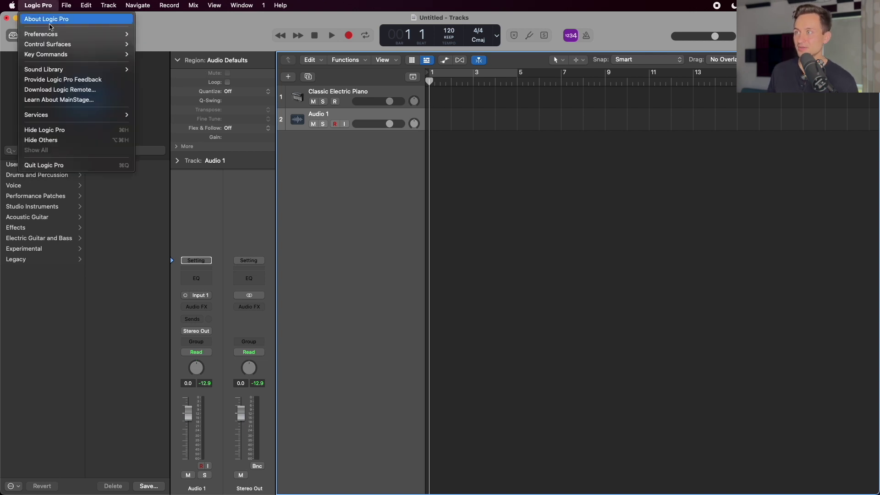
{"action": "mouse_move", "coordinate": [85, 34]}
{"action": "left_click", "coordinate": [166, 45]}
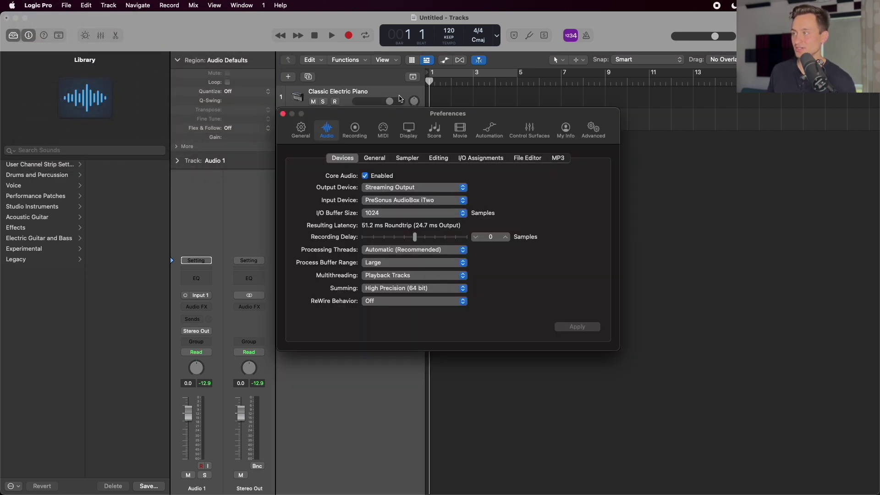
{"action": "left_click", "coordinate": [371, 191]}
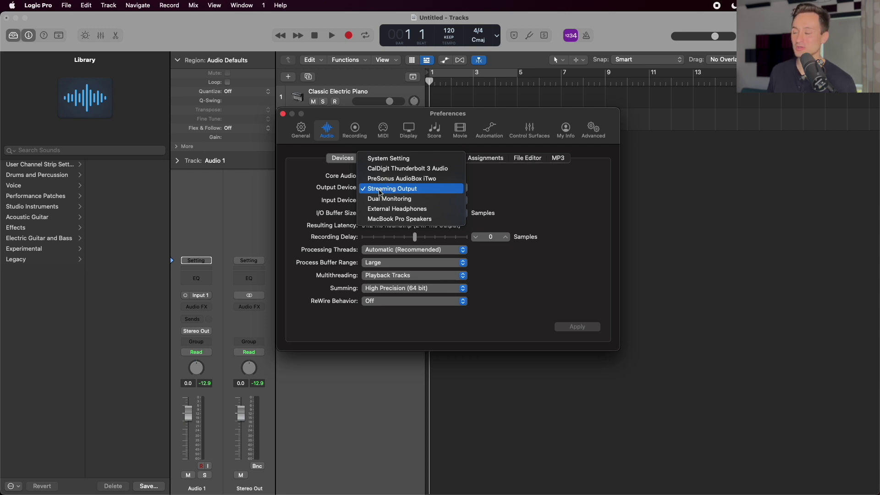
{"action": "left_click", "coordinate": [339, 189]}
{"action": "left_click", "coordinate": [382, 190]}
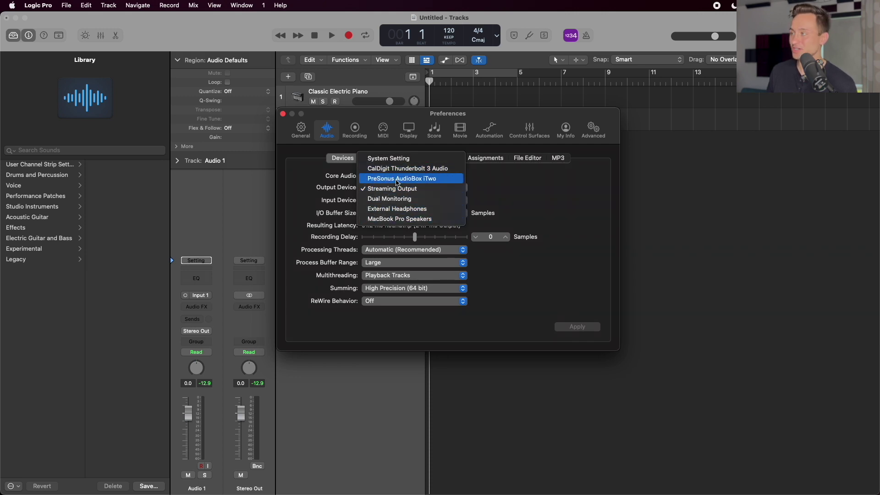
{"action": "left_click", "coordinate": [342, 187]}
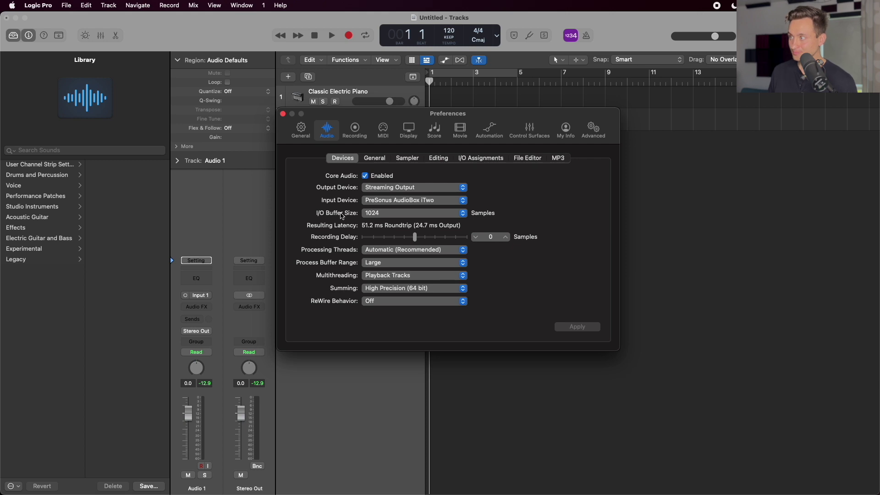
Set the I/O buffer size to 64 samples in the audio device preferences.
{"action": "left_click", "coordinate": [373, 216]}
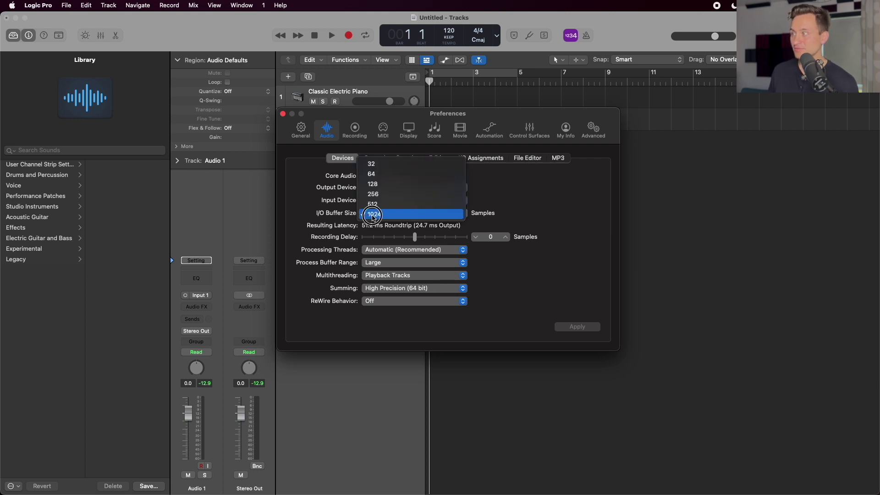
{"action": "left_click", "coordinate": [374, 174]}
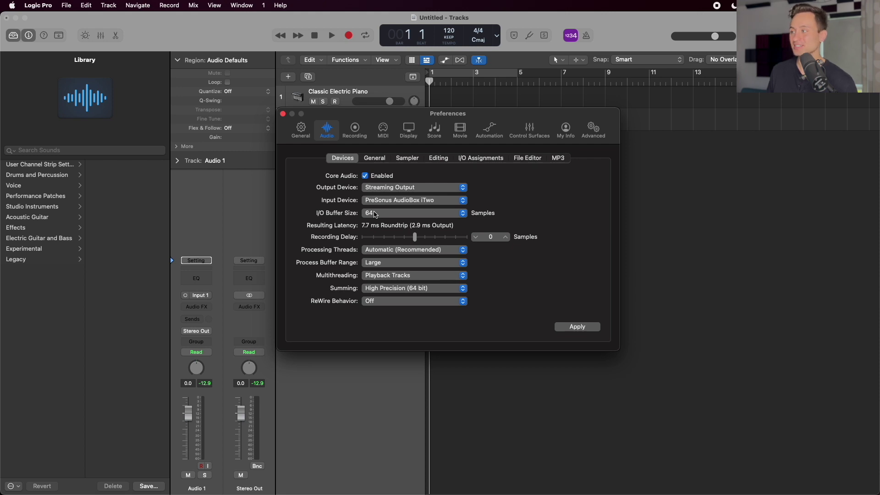
{"action": "left_click", "coordinate": [375, 216]}
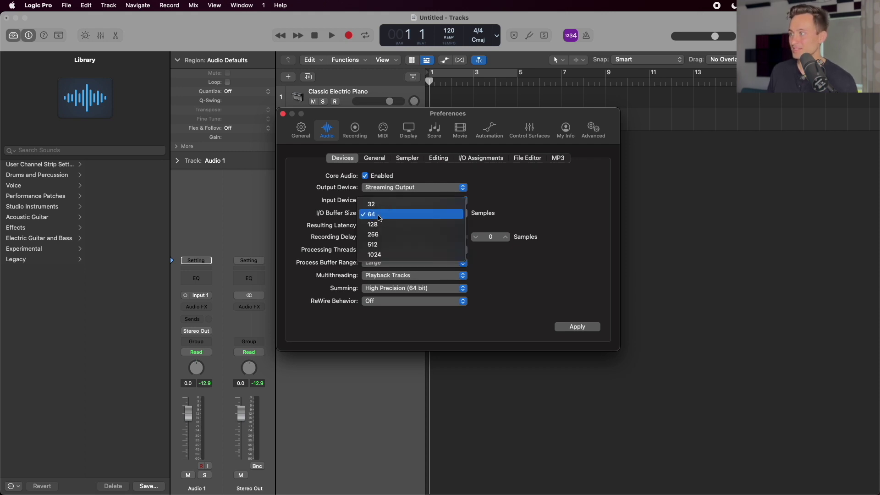
{"action": "left_click", "coordinate": [341, 220]}
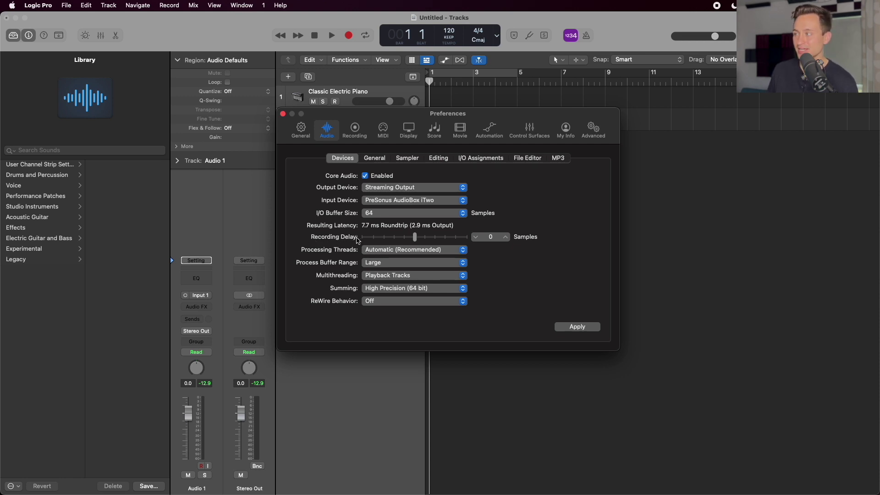
Set the process buffer range to Small and multithreading to Playback & Live Tracks, and apply the audio preferences.
{"action": "left_click", "coordinate": [371, 265]}
{"action": "left_click", "coordinate": [371, 239]}
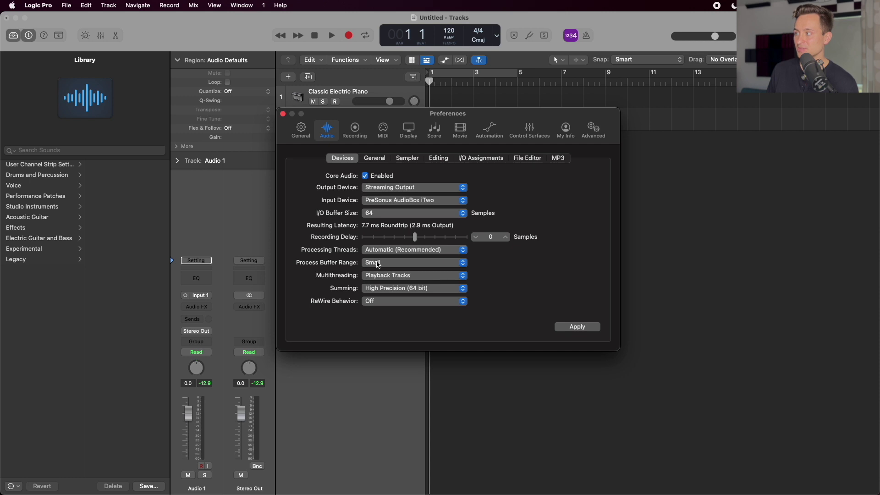
{"action": "left_click", "coordinate": [374, 278]}
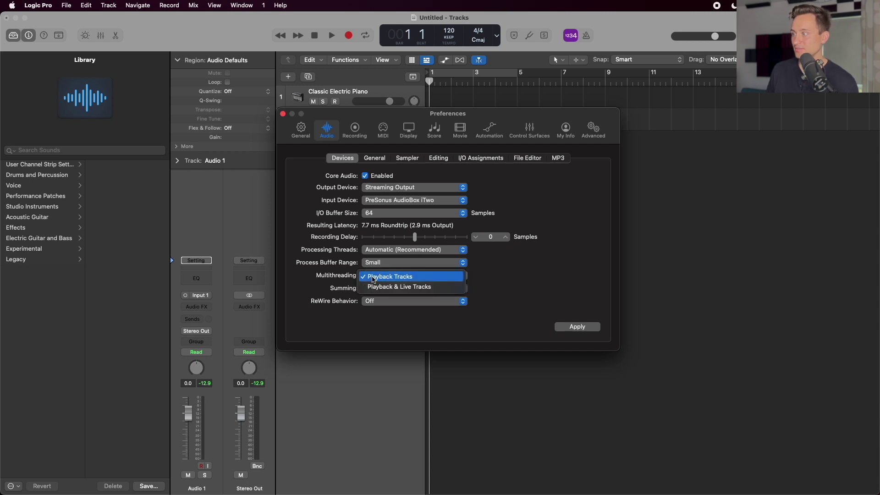
{"action": "left_click", "coordinate": [378, 287]}
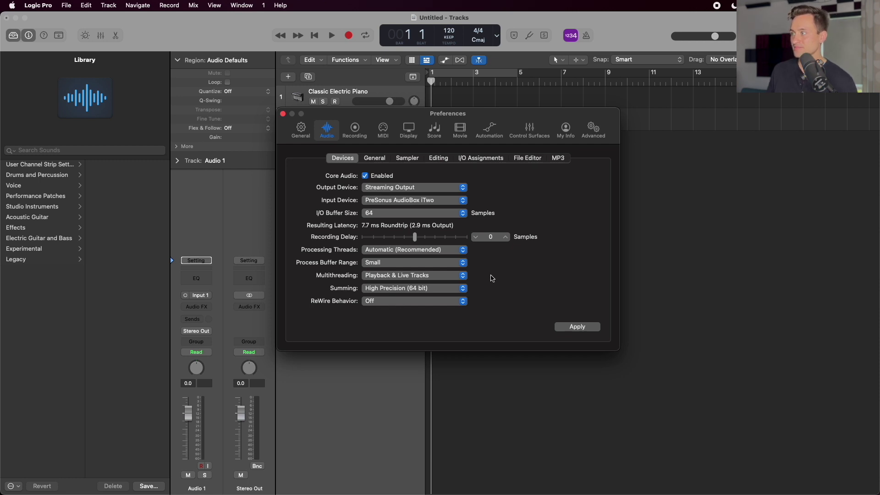
{"action": "left_click", "coordinate": [577, 327]}
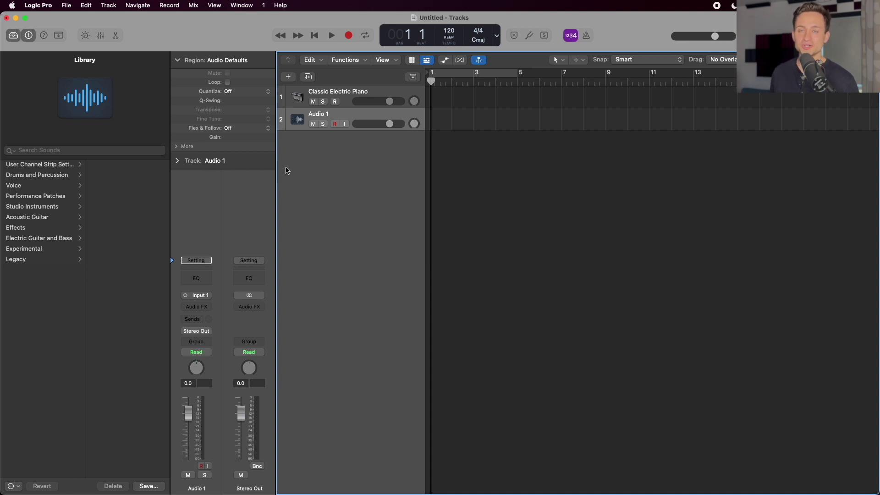
Enable Low Latency Monitoring Mode for recording and check that the option is active.
{"action": "left_click", "coordinate": [170, 6]}
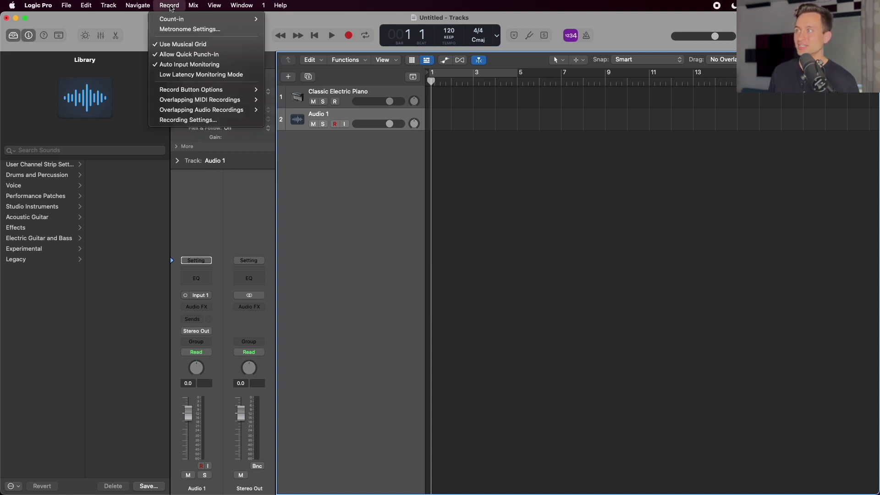
{"action": "left_click", "coordinate": [177, 75]}
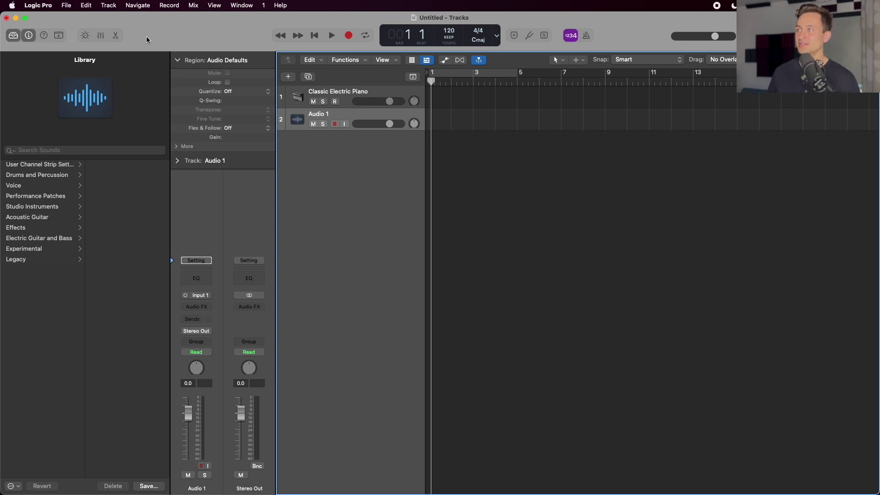
{"action": "left_click", "coordinate": [41, 6]}
{"action": "mouse_move", "coordinate": [44, 33]}
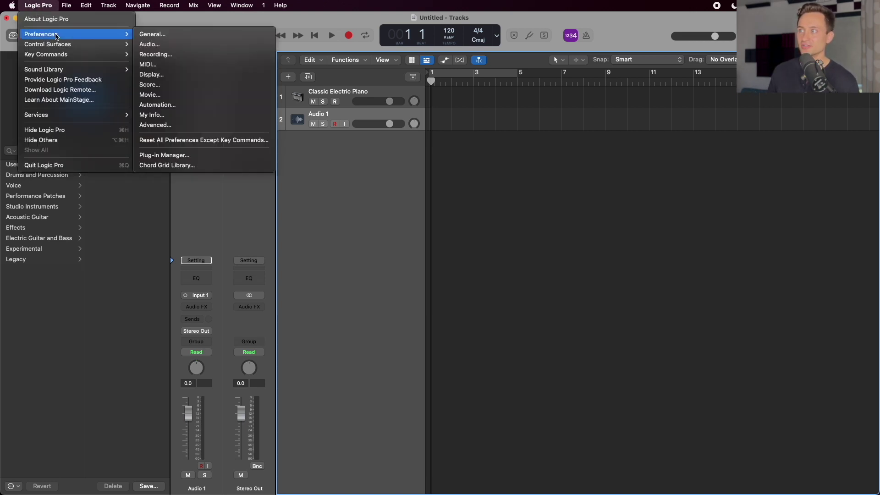
{"action": "left_click", "coordinate": [150, 22]}
{"action": "left_click", "coordinate": [168, 6]}
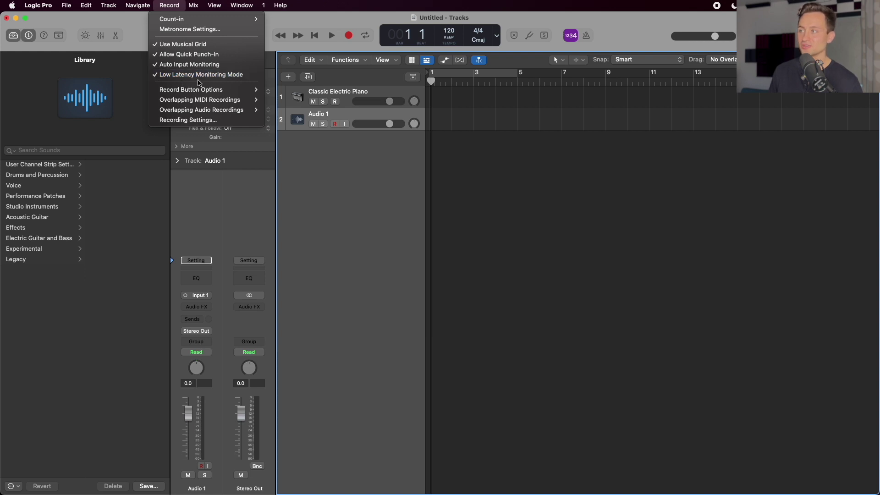
{"action": "left_click", "coordinate": [383, 178]}
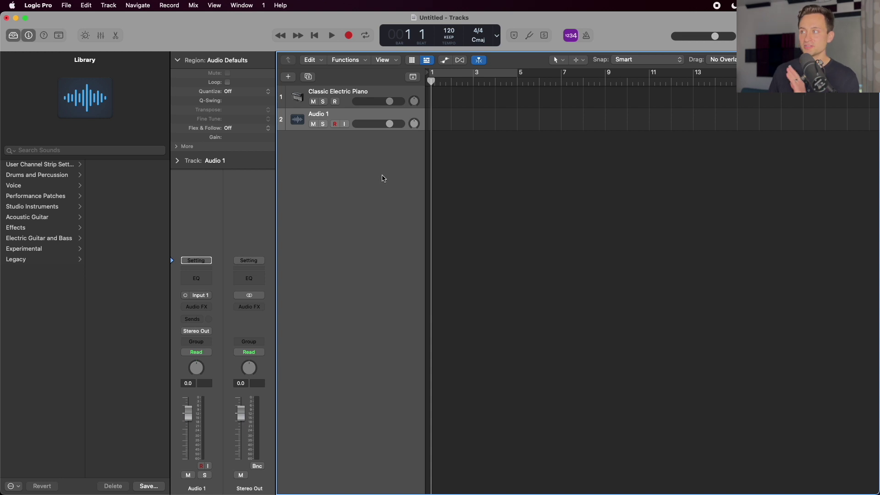
Select the Classic Electric Piano track and load the Steinway Grand Piano patch from the library's Piano category.
{"action": "left_click", "coordinate": [377, 93]}
{"action": "left_click", "coordinate": [371, 119]}
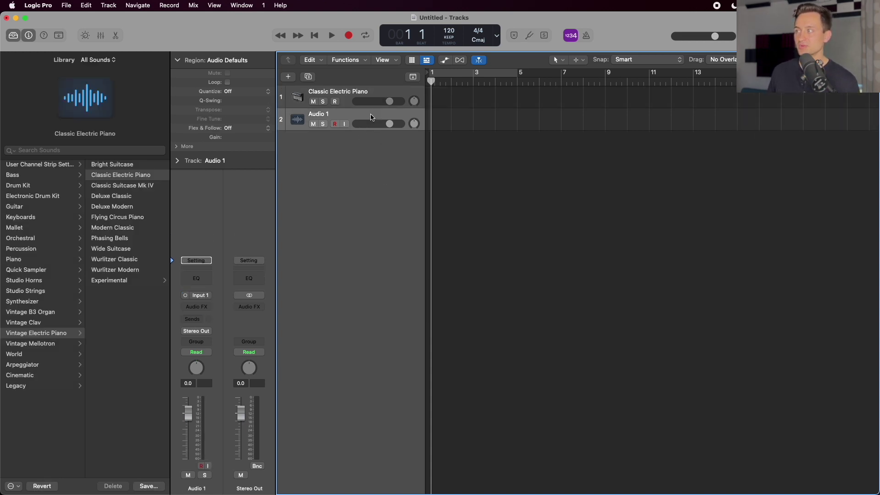
{"action": "left_click", "coordinate": [376, 94]}
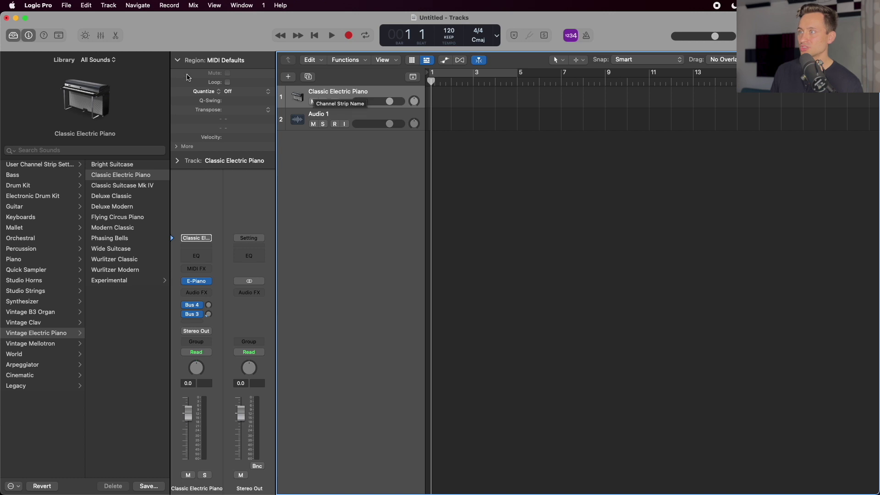
{"action": "left_click", "coordinate": [13, 37]}
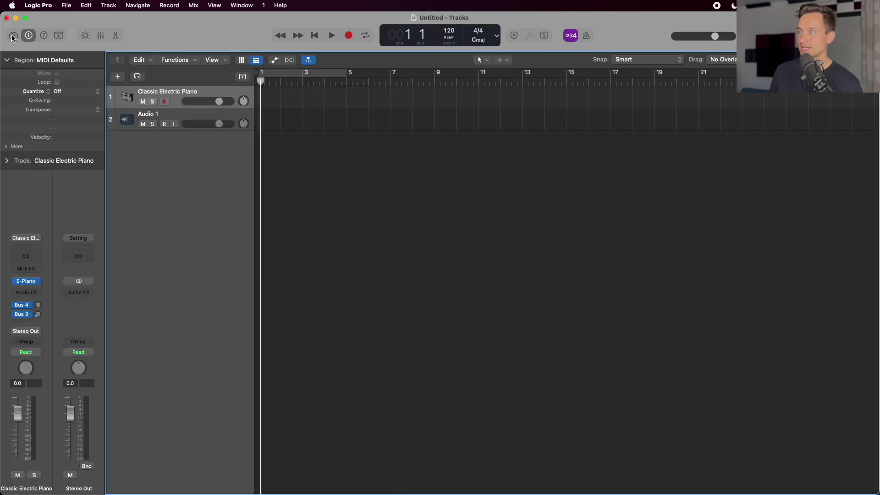
{"action": "left_click", "coordinate": [13, 38]}
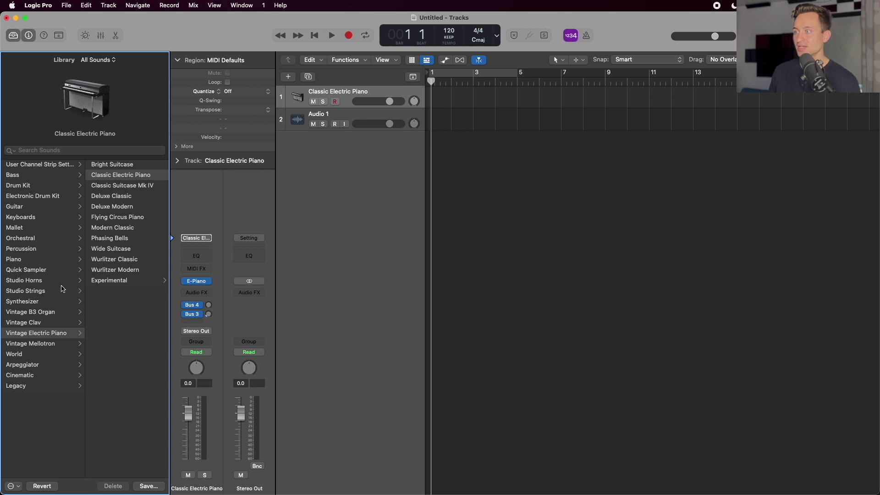
{"action": "left_click", "coordinate": [30, 260]}
{"action": "left_click", "coordinate": [132, 218]}
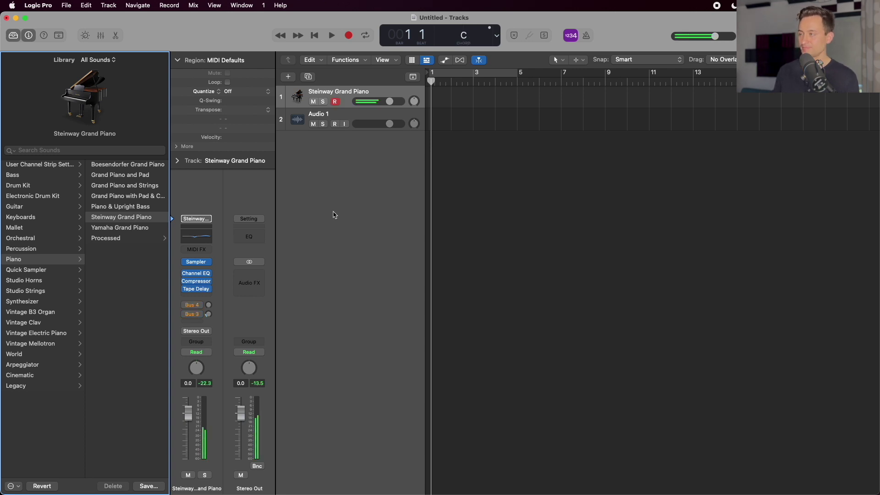
Load the Marimba patch from the library's Mallet category onto the Steinway Grand Piano track.
{"action": "left_click", "coordinate": [30, 228]}
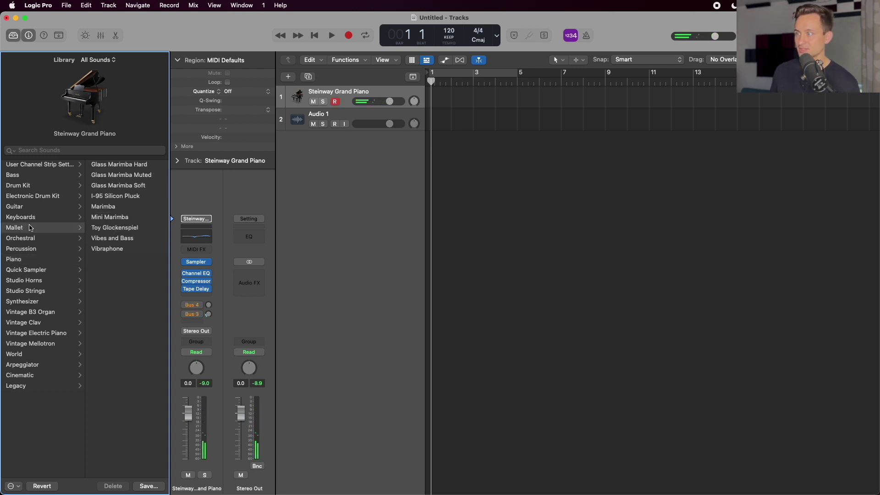
{"action": "left_click", "coordinate": [115, 207]}
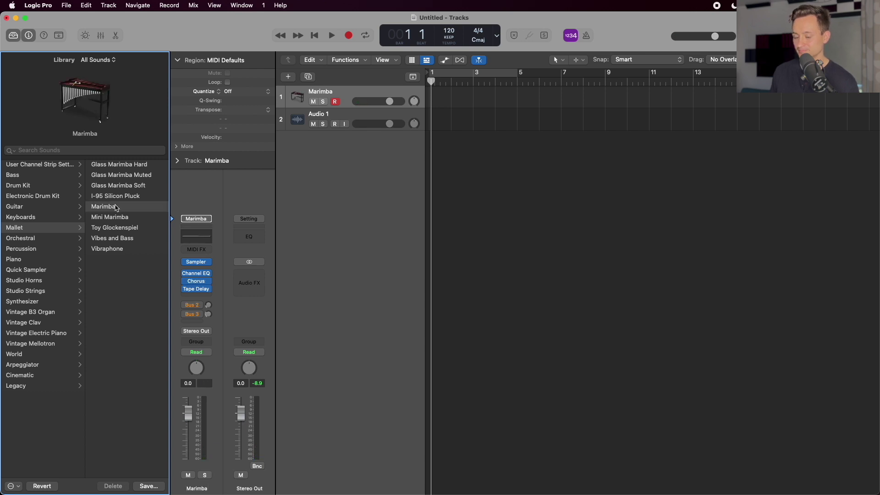
Check which hardware inputs are available as the input source for the Audio 1 track.
{"action": "left_click", "coordinate": [341, 130]}
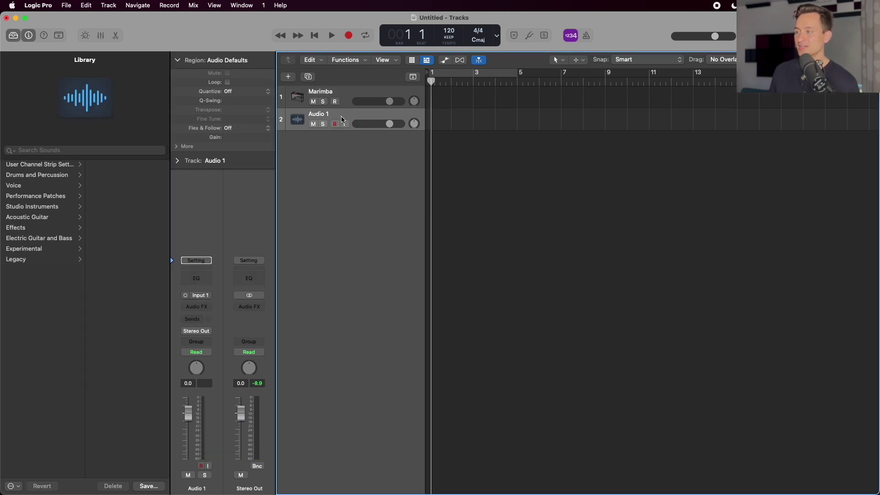
{"action": "left_click", "coordinate": [205, 299]}
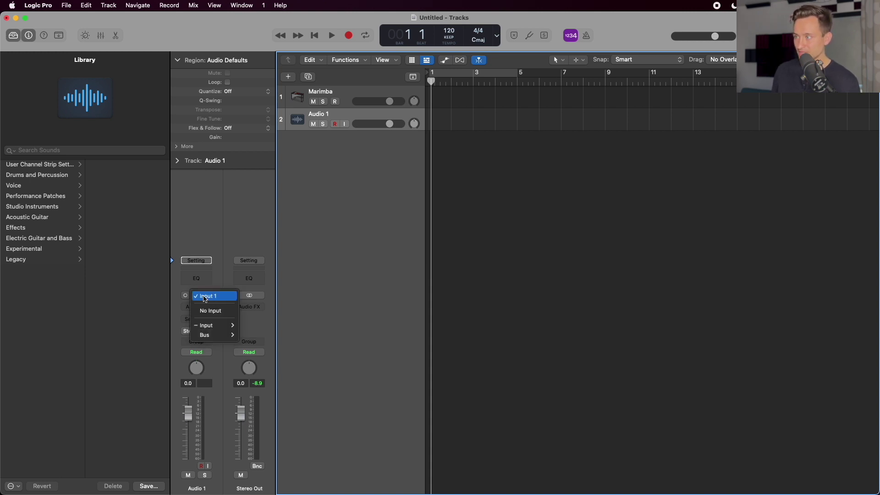
{"action": "mouse_move", "coordinate": [209, 325]}
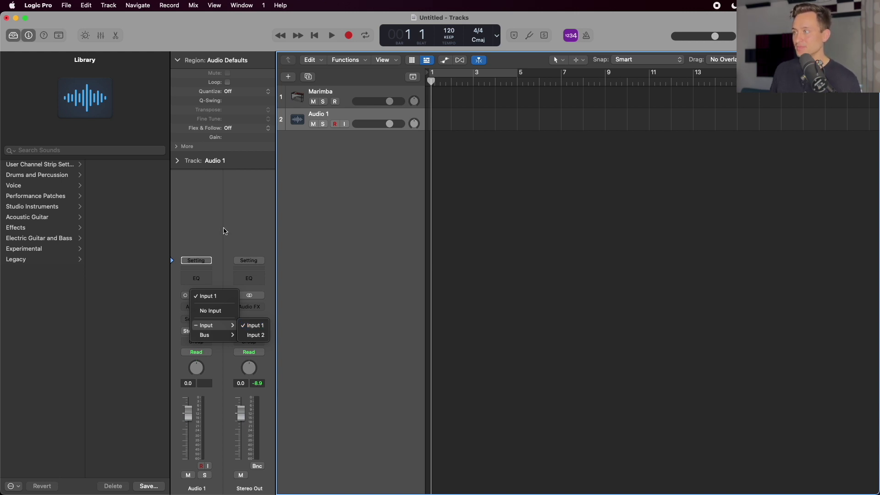
{"action": "left_click", "coordinate": [347, 168]}
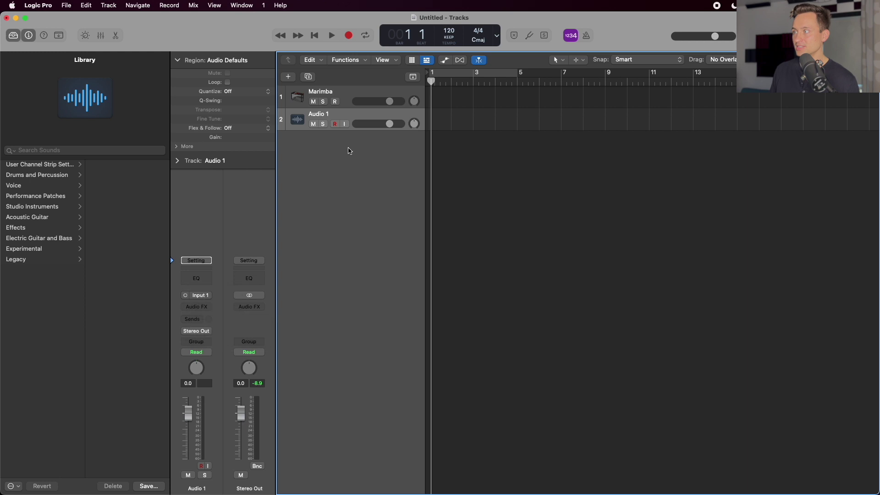
Add a second audio track below Audio 1 and set its input to Input 2.
{"action": "right_click", "coordinate": [348, 118]}
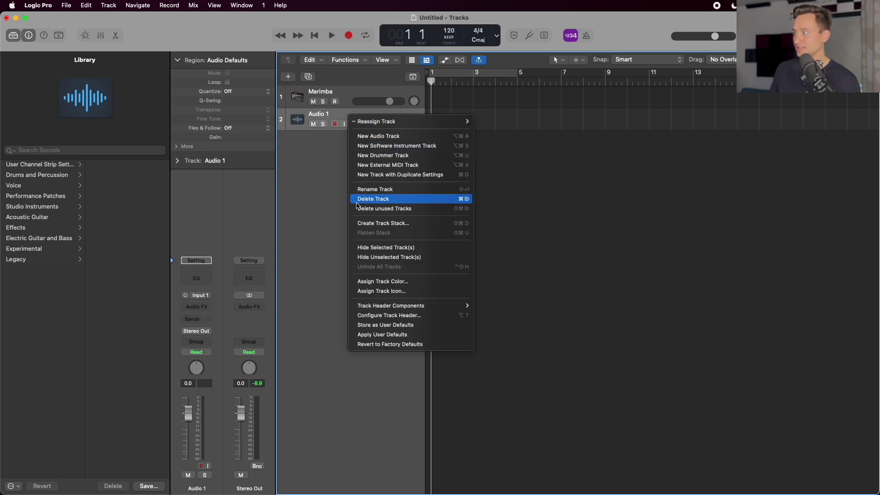
{"action": "left_click", "coordinate": [332, 165]}
{"action": "key", "text": "alt+super+a"}
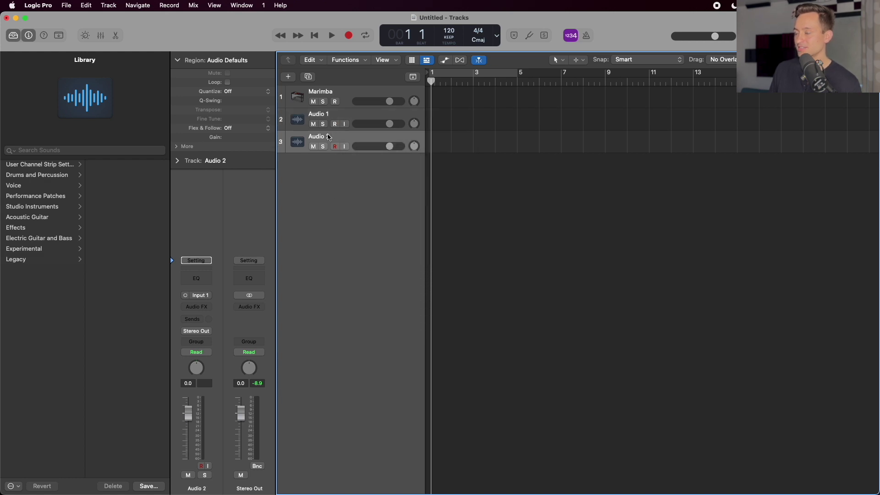
{"action": "left_click", "coordinate": [198, 296]}
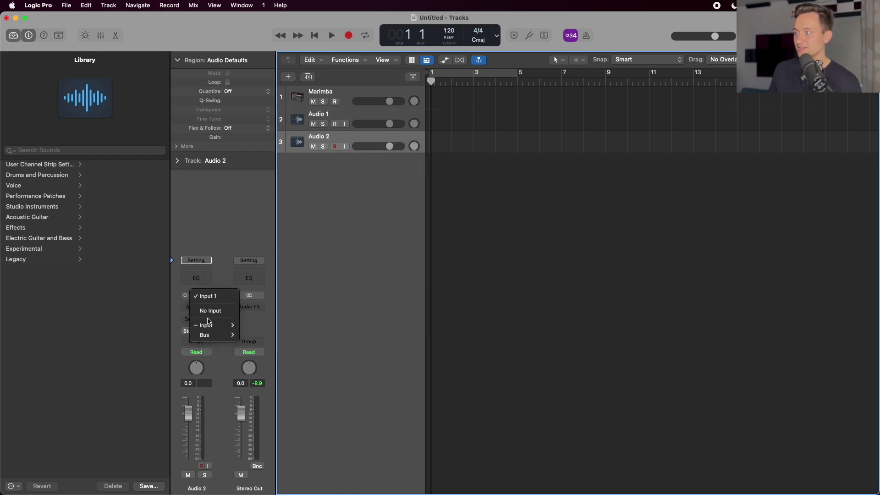
{"action": "left_click", "coordinate": [255, 335]}
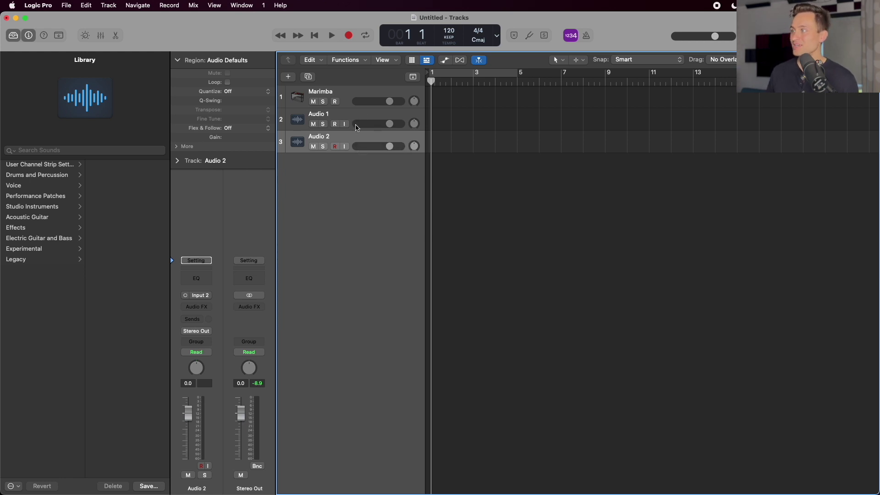
Rename the first audio track as Vocals and the second as Guitar.
{"action": "left_click", "coordinate": [344, 116]}
{"action": "double_click", "coordinate": [343, 117]}
{"action": "type", "text": "V"}
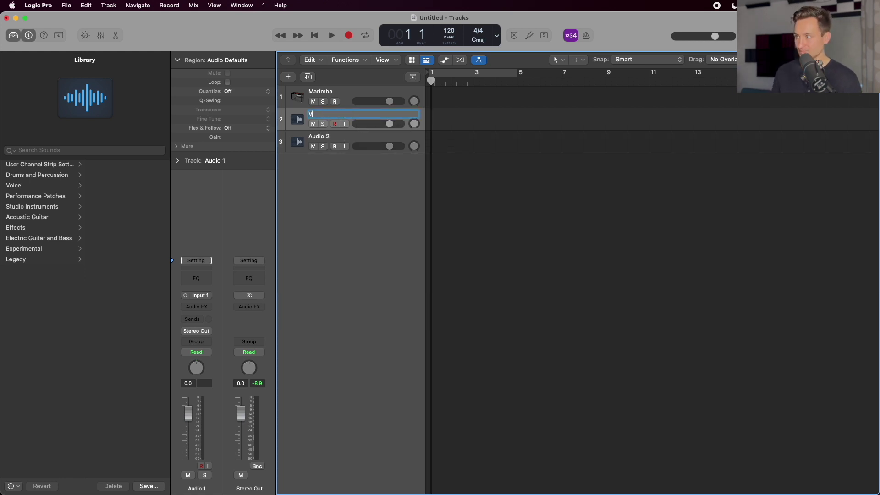
{"action": "type", "text": "ocals"}
{"action": "key", "text": "Return"}
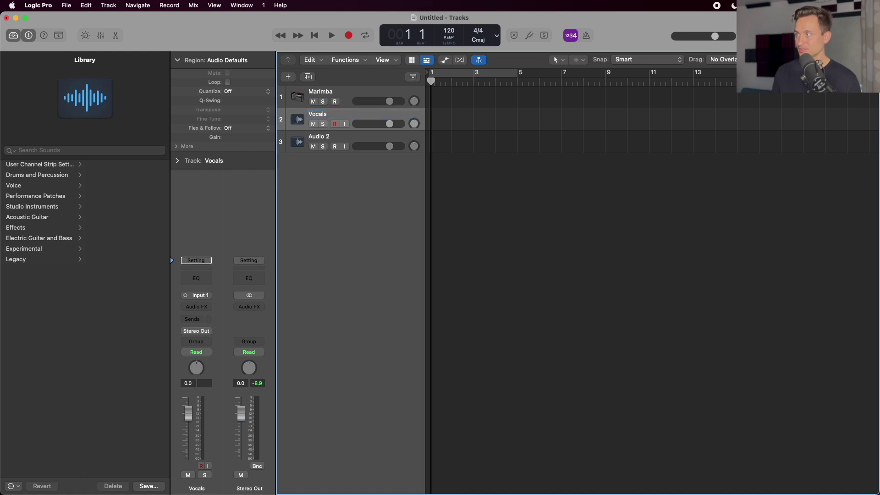
{"action": "double_click", "coordinate": [318, 137]}
{"action": "type", "text": "Guitar"}
{"action": "key", "text": "Return"}
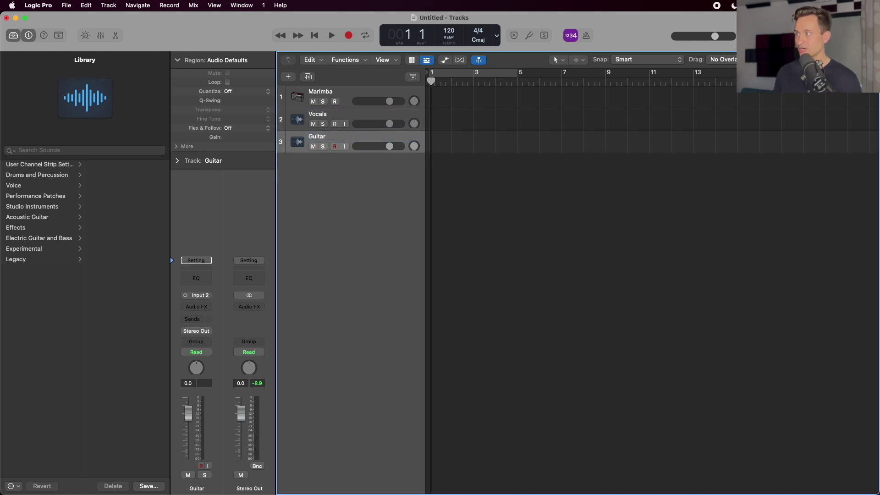
Record-enable the Vocals and Guitar tracks together, and disarm both again.
{"action": "left_click", "coordinate": [335, 124]}
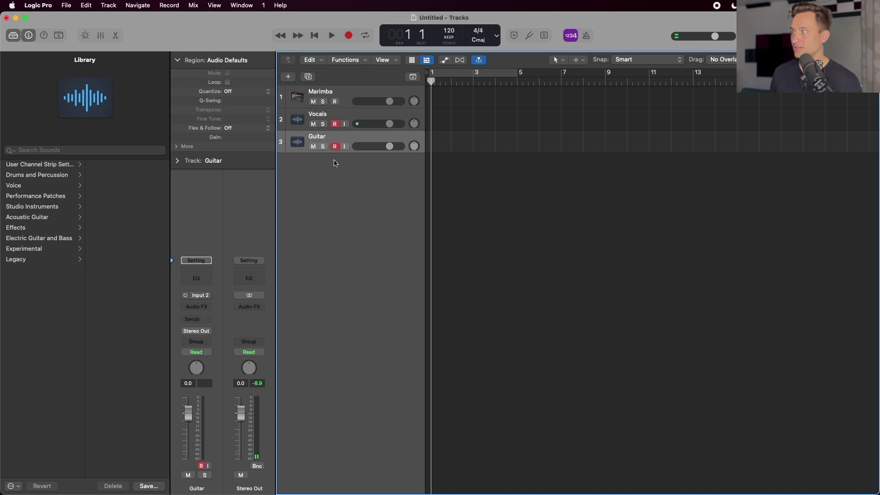
{"action": "left_click", "coordinate": [335, 146]}
{"action": "left_click", "coordinate": [336, 124]}
{"action": "left_click", "coordinate": [335, 147]}
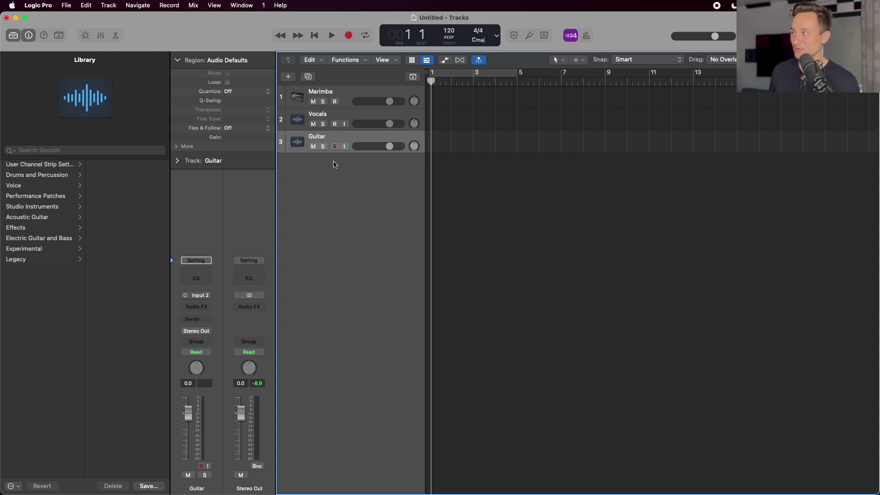
Select the Marimba track, start and stop a short trial recording, and return the playhead to bar 1.
{"action": "left_click", "coordinate": [357, 113]}
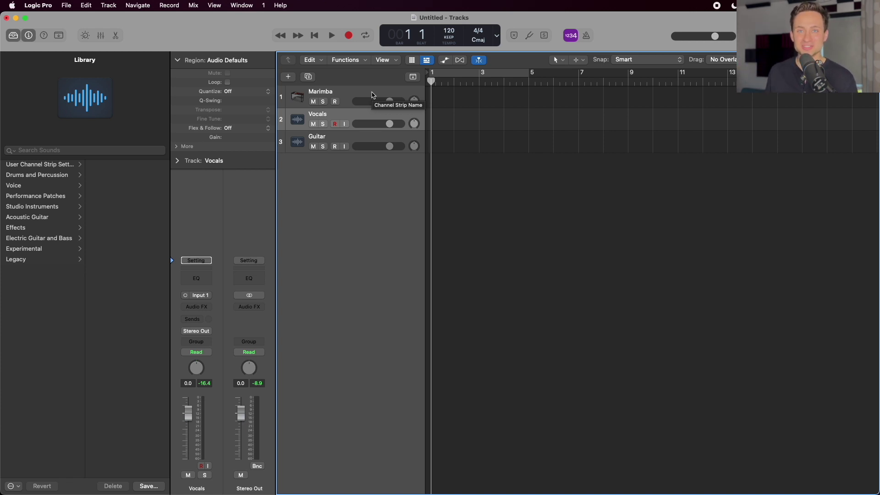
{"action": "left_click", "coordinate": [372, 95]}
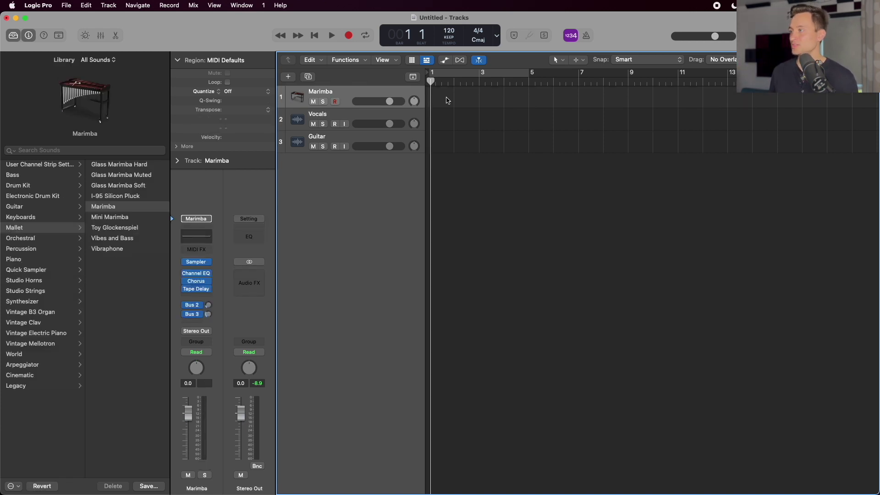
{"action": "left_click", "coordinate": [348, 33]}
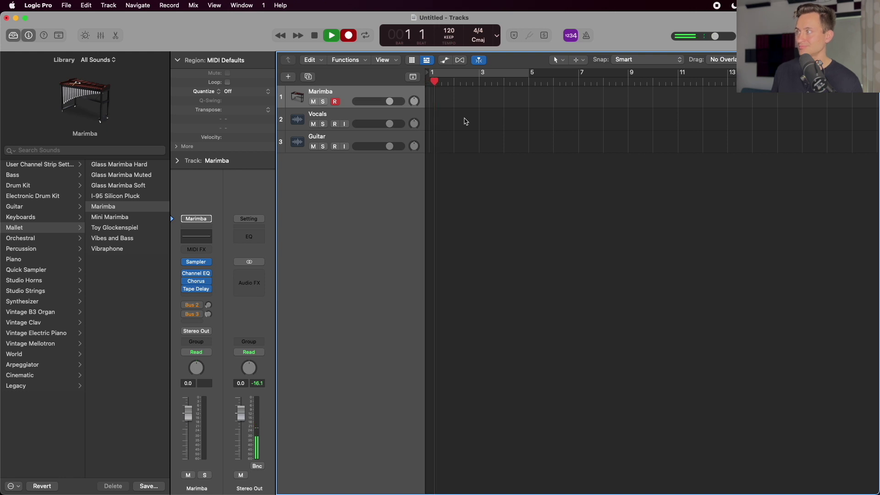
{"action": "key", "text": "space"}
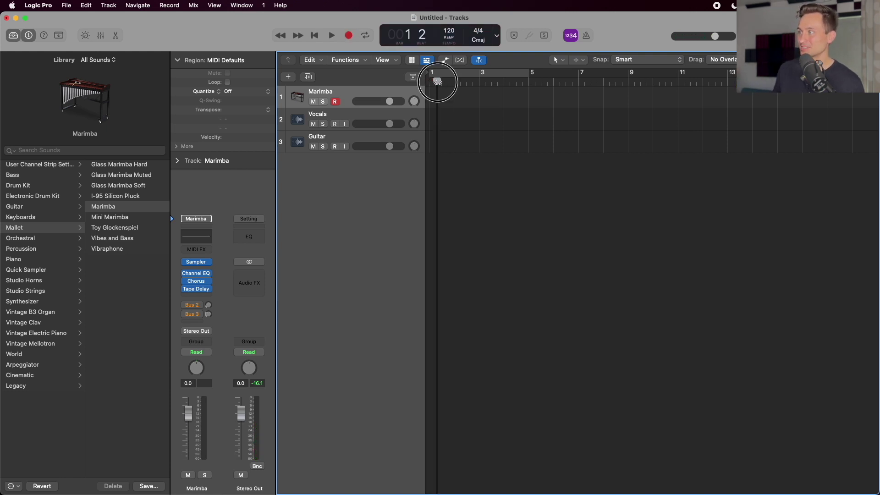
{"action": "left_click_drag", "start_coordinate": [437, 81], "coordinate": [427, 81]}
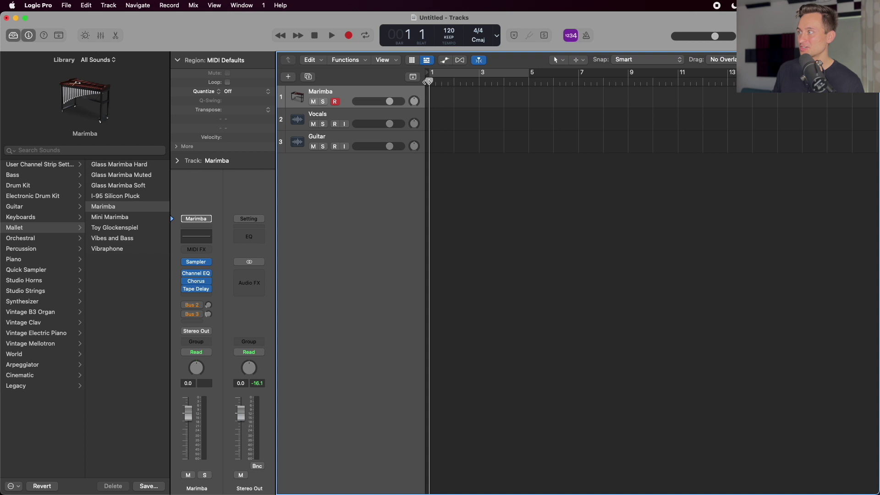
Check the available count-in lengths and turn on the metronome click.
{"action": "left_click", "coordinate": [572, 39]}
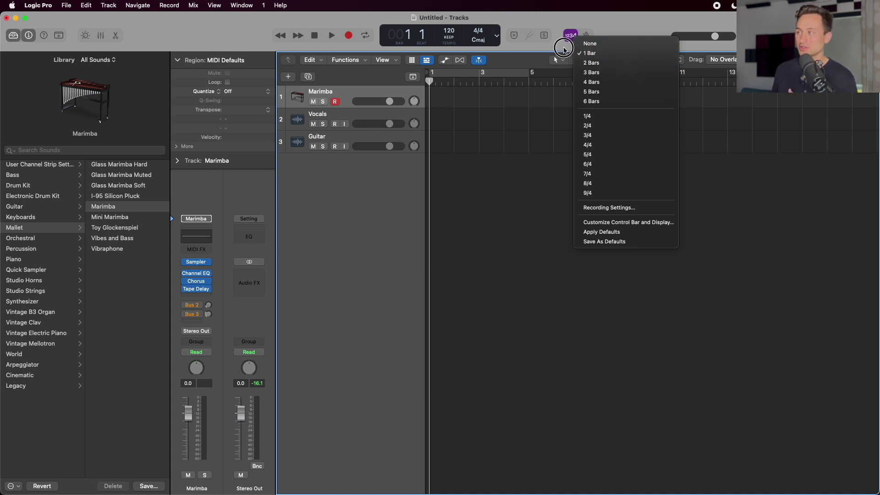
{"action": "left_click", "coordinate": [564, 49]}
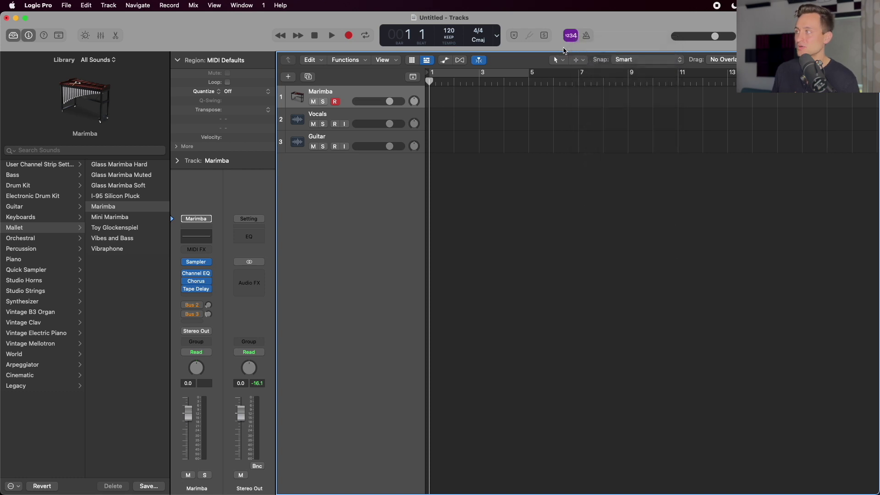
{"action": "left_click", "coordinate": [586, 36]}
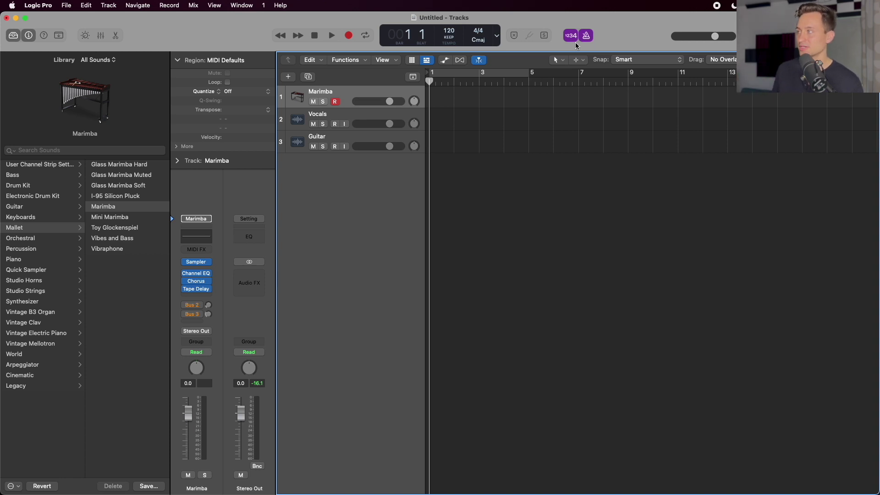
Record a four-bar MIDI part on the Marimba track and return the playhead to bar 1.
{"action": "key", "text": "r"}
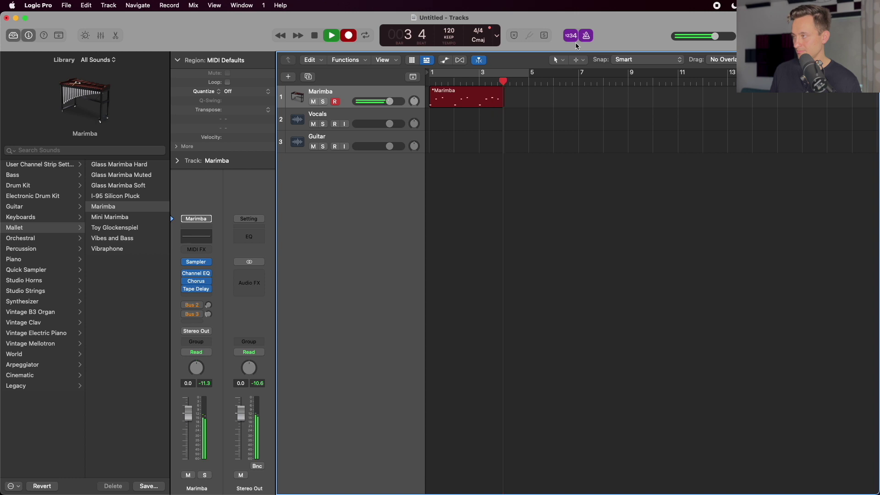
{"action": "key", "text": "space"}
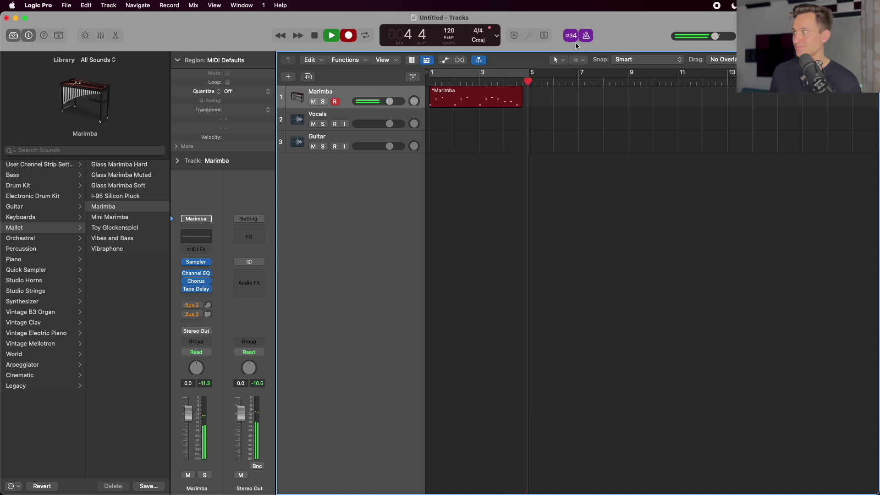
{"action": "left_click", "coordinate": [430, 84]}
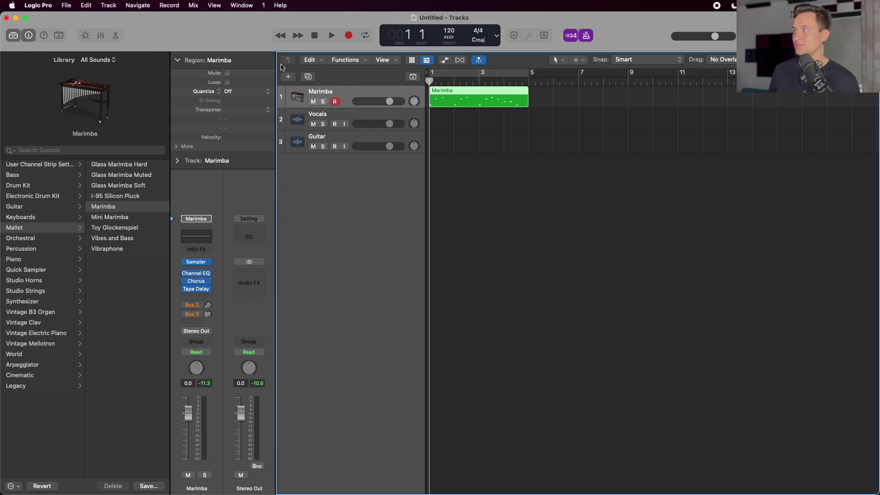
Create a software instrument track and load the Brooklyn patch from the Drum Kit category.
{"action": "left_click", "coordinate": [286, 79]}
{"action": "left_click", "coordinate": [341, 173]}
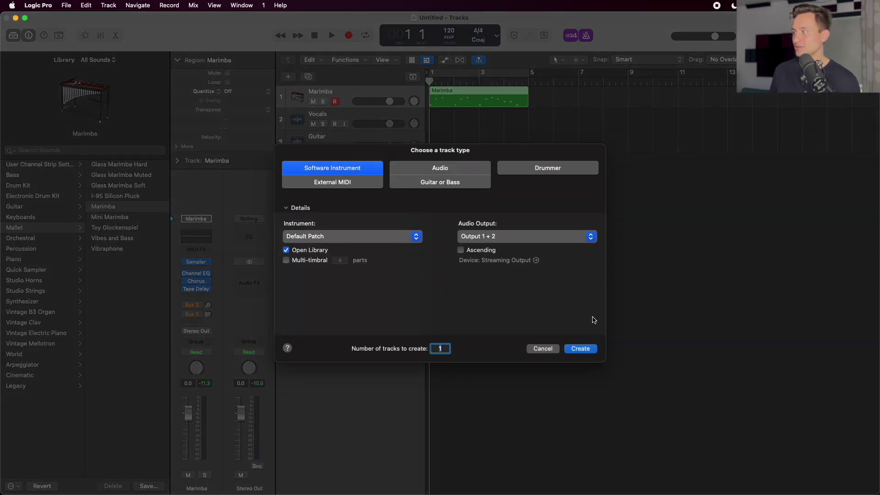
{"action": "left_click", "coordinate": [581, 350]}
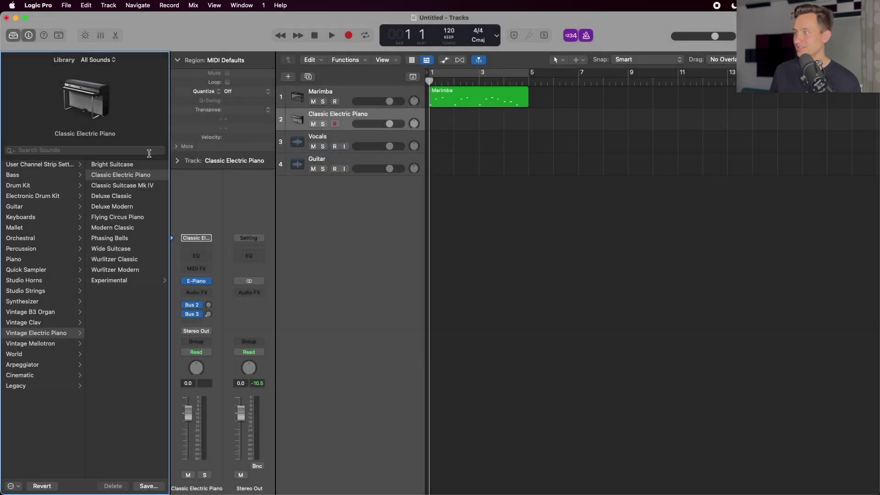
{"action": "left_click", "coordinate": [28, 185]}
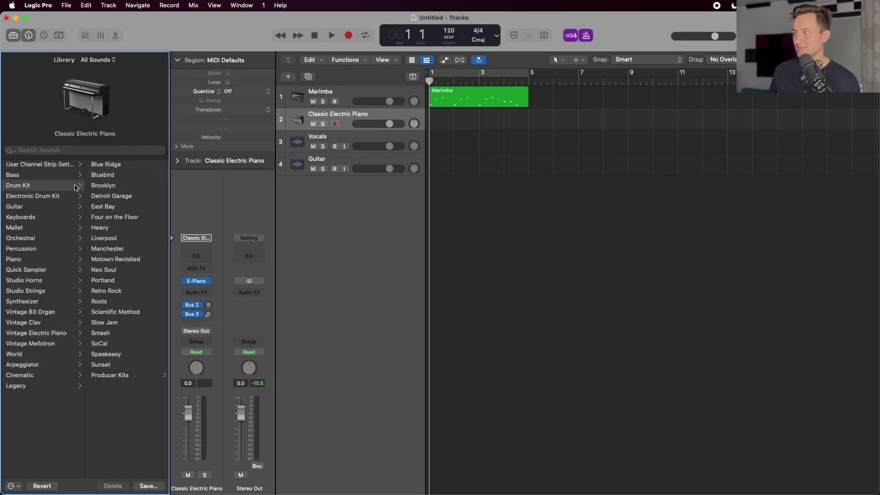
{"action": "left_click", "coordinate": [104, 186]}
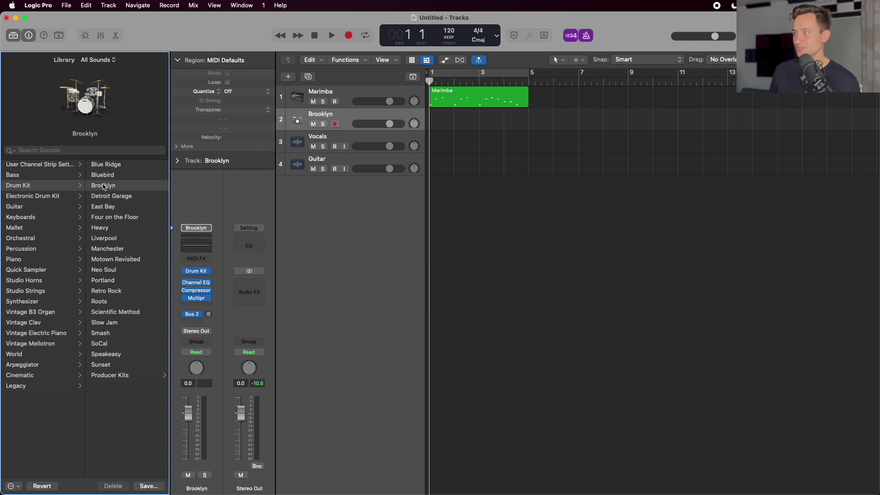
{"action": "left_click", "coordinate": [345, 127]}
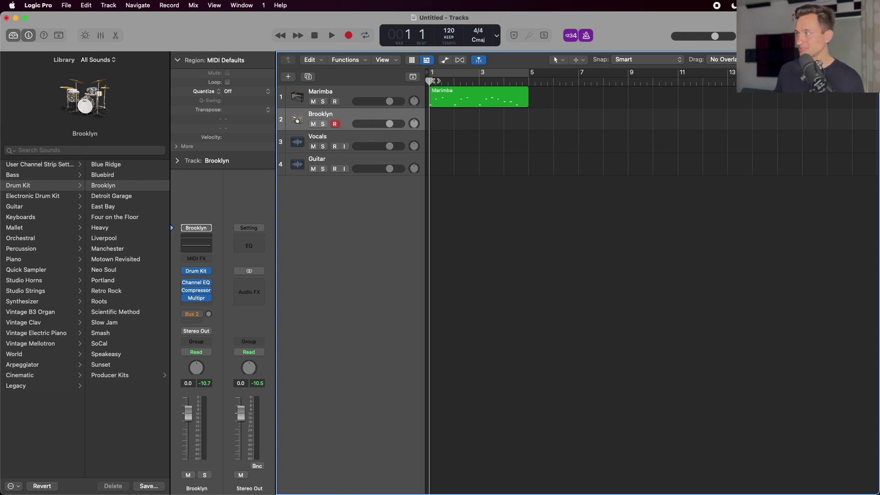
Set the cycle range from bar 1 to bar 5 over the Marimba region, with cycle mode on.
{"action": "left_click", "coordinate": [437, 74]}
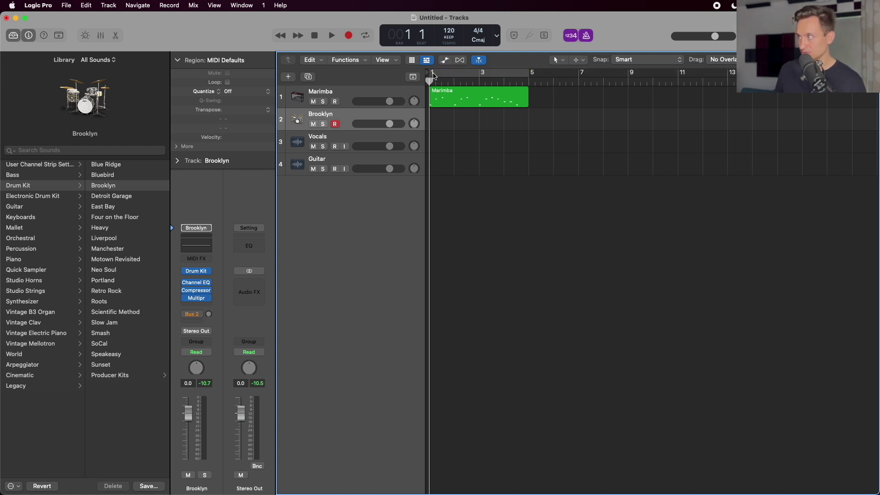
{"action": "left_click_drag", "start_coordinate": [430, 73], "coordinate": [531, 72]}
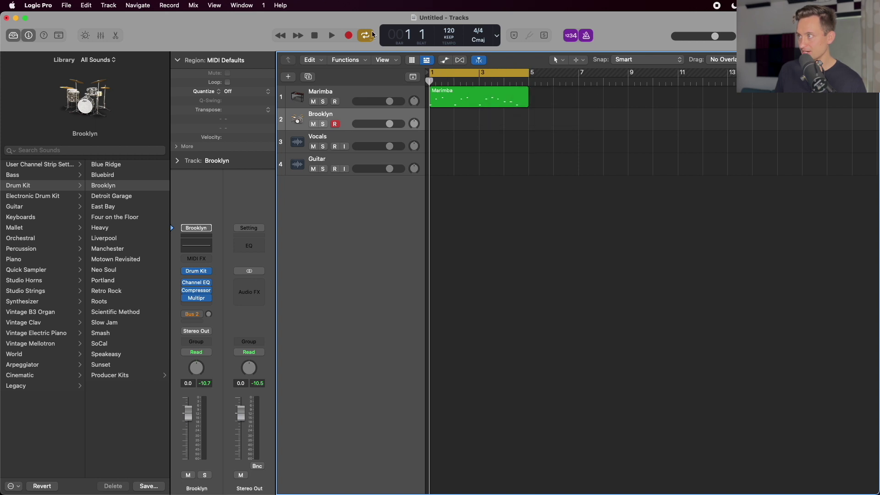
{"action": "left_click", "coordinate": [449, 73]}
{"action": "left_click", "coordinate": [450, 75]}
{"action": "left_click", "coordinate": [441, 74]}
{"action": "left_click", "coordinate": [441, 74]}
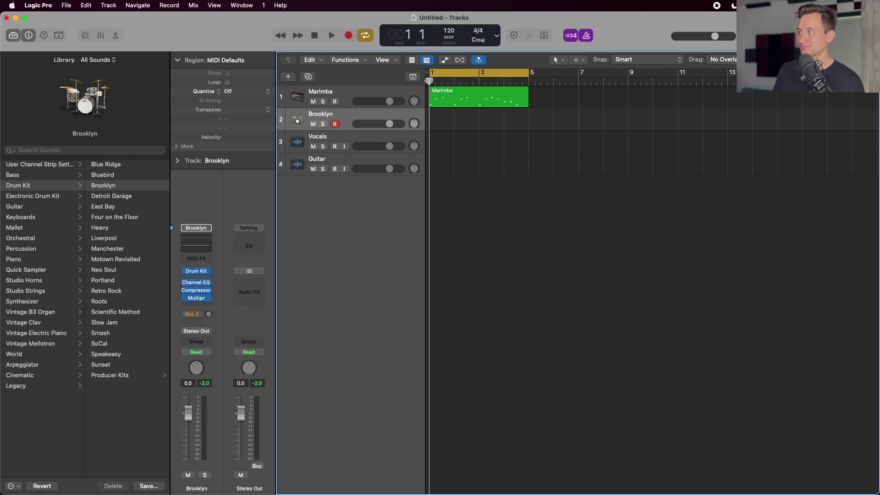
Record the drum part on the Brooklyn track in two overdubbed passes over the four-bar cycle and play it back.
{"action": "key", "text": "r"}
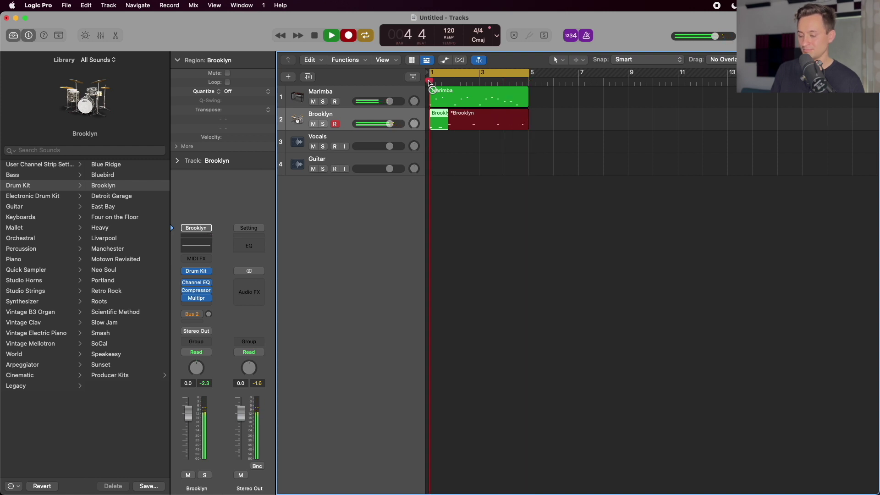
{"action": "key", "text": "space"}
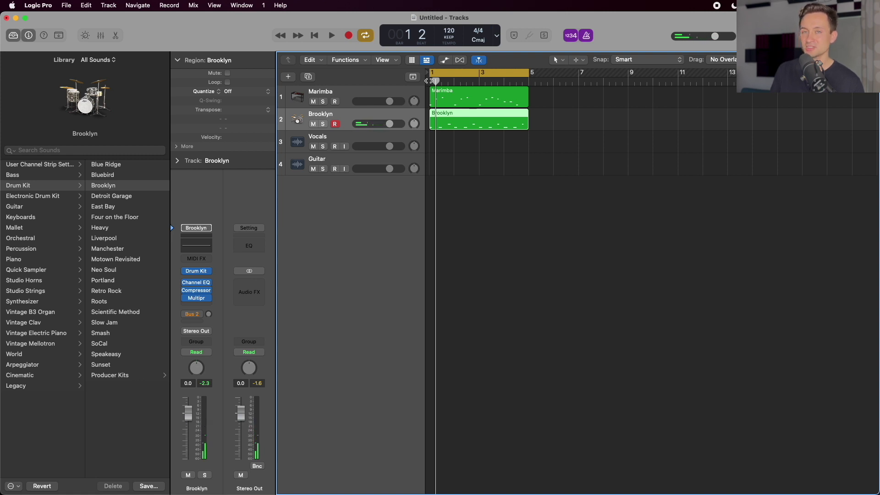
{"action": "key", "text": "r"}
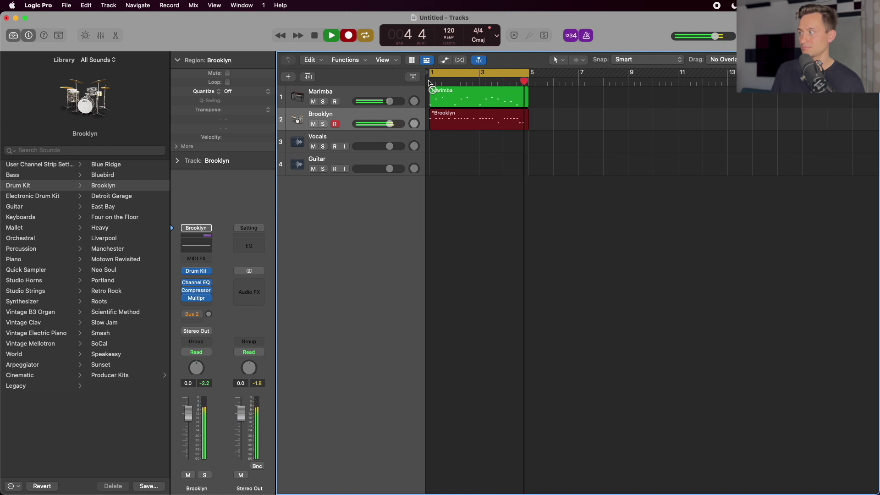
{"action": "key", "text": "space"}
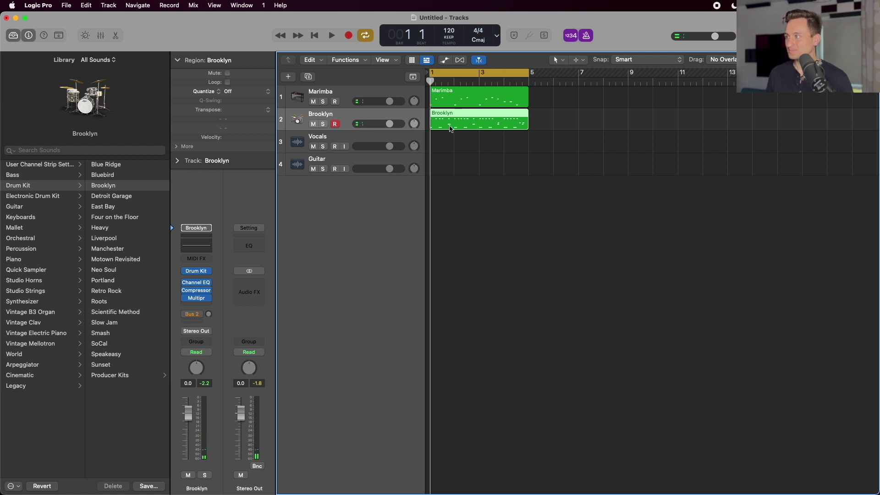
{"action": "key", "text": "space"}
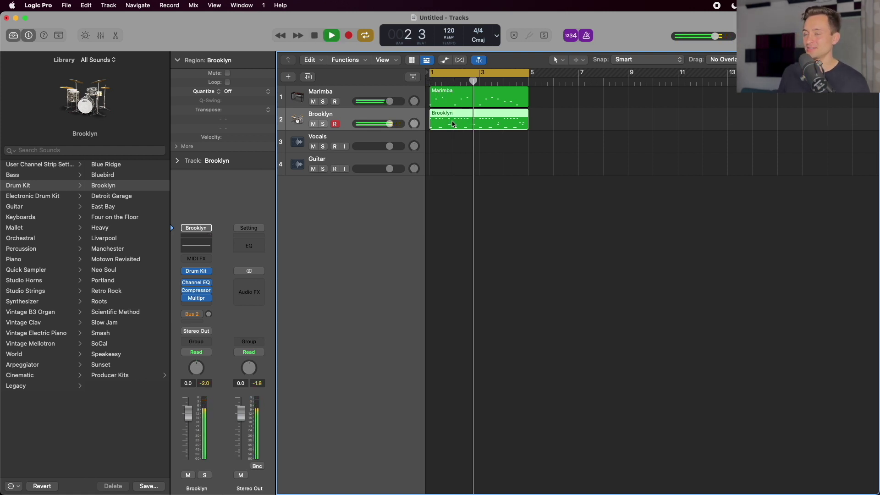
{"action": "key", "text": "space"}
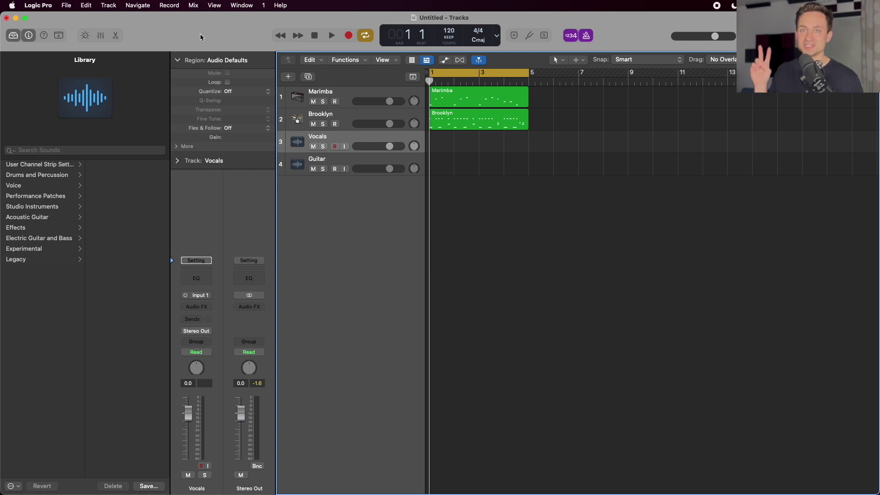
Set overlapping audio recordings to Create Take Folder when cycle is on.
{"action": "left_click", "coordinate": [167, 6]}
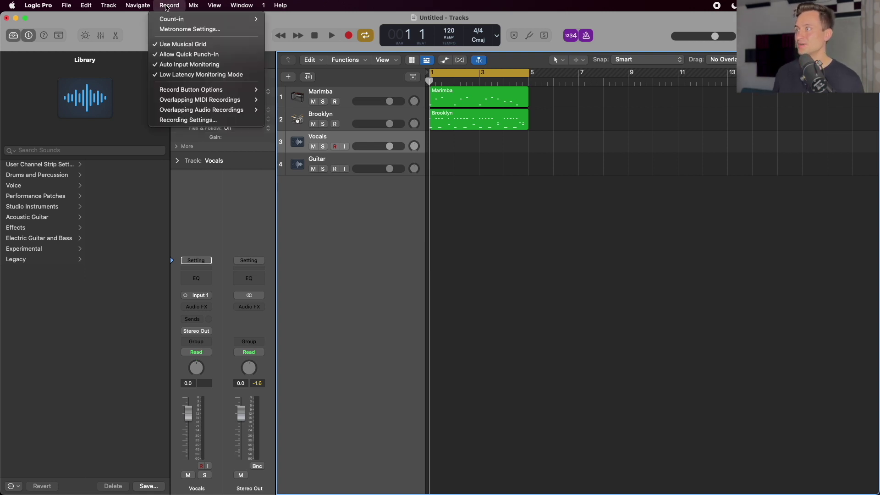
{"action": "mouse_move", "coordinate": [180, 112]}
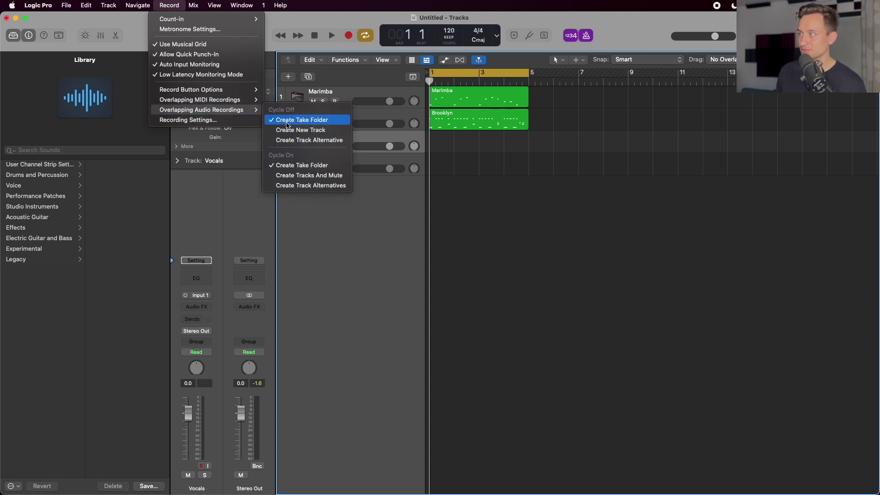
{"action": "left_click", "coordinate": [302, 166]}
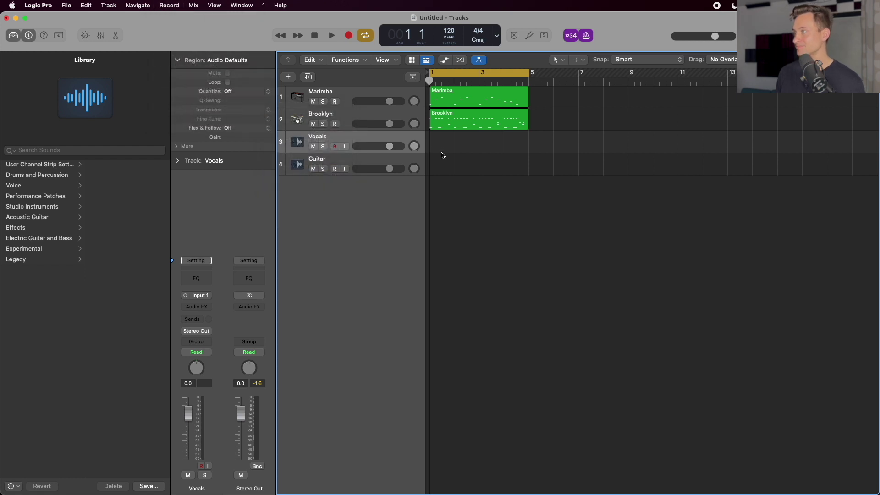
Enable input monitoring on the Vocals track and record a first four-bar audio take from bar 1.
{"action": "left_click_drag", "start_coordinate": [429, 83], "coordinate": [431, 83]}
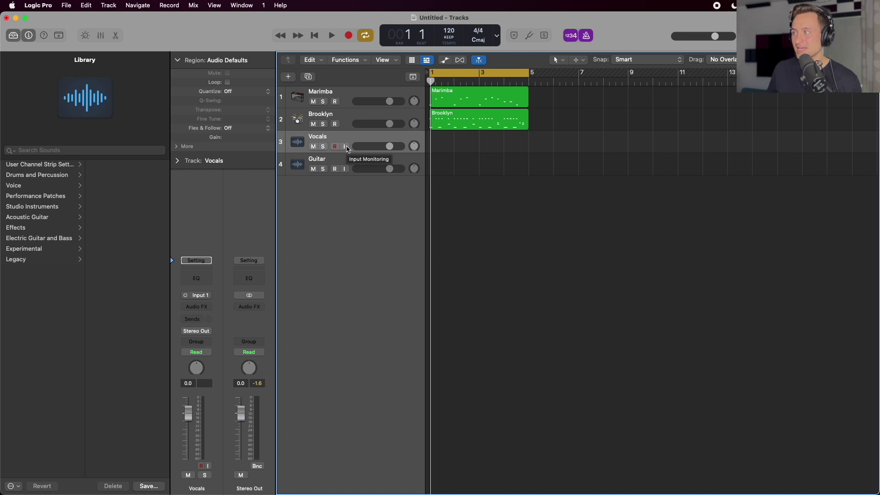
{"action": "key", "text": "super+Down"}
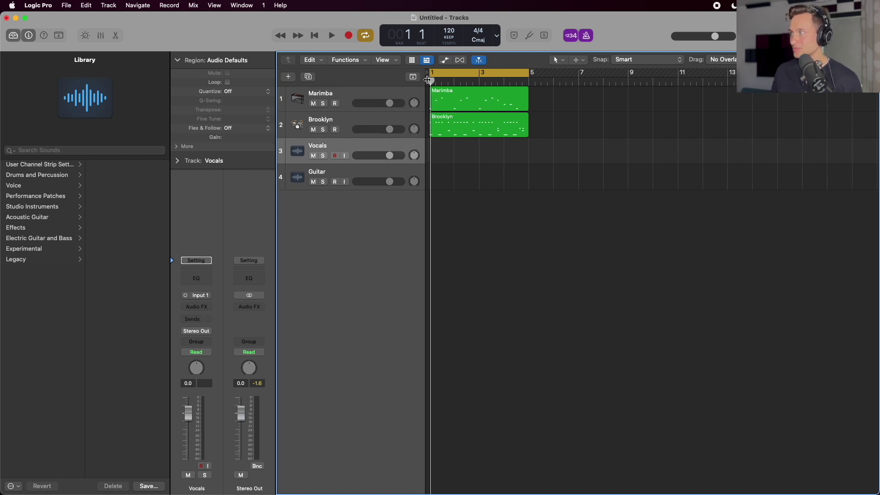
{"action": "left_click", "coordinate": [427, 80]}
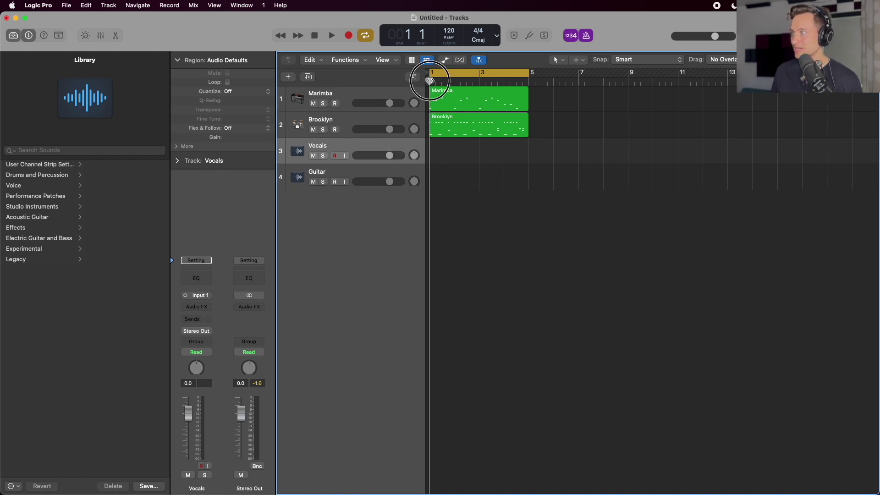
{"action": "left_click", "coordinate": [344, 156]}
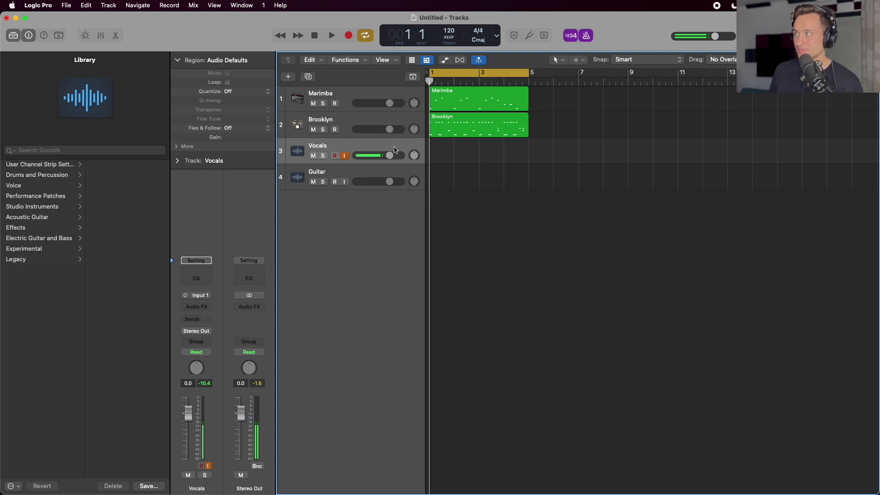
{"action": "key", "text": "r"}
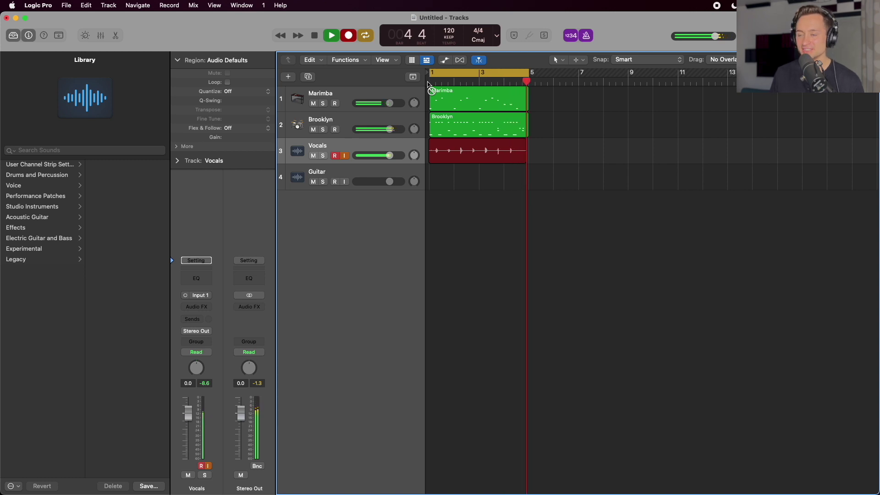
{"action": "key", "text": "space"}
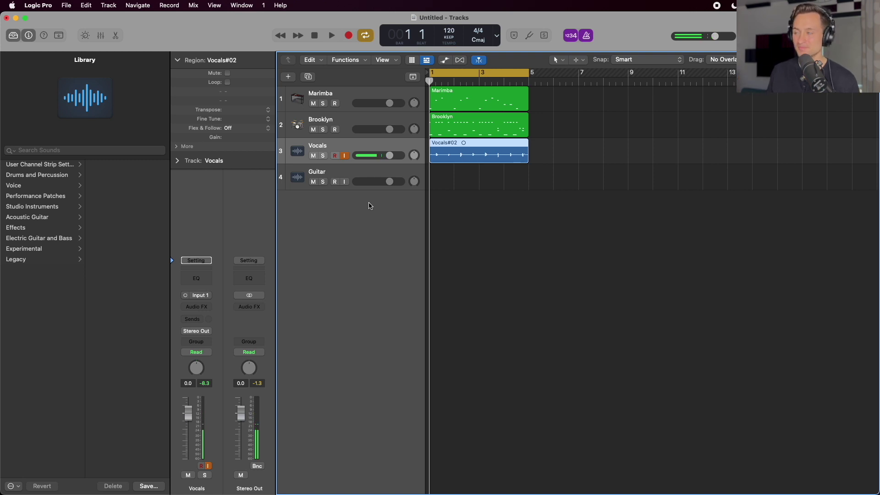
Record a second four-bar take on the Vocals track over the first one.
{"action": "key", "text": "r"}
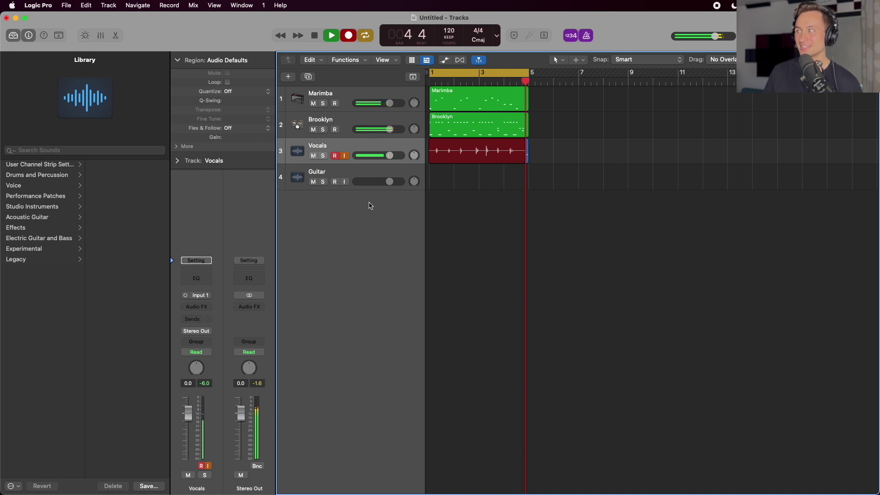
{"action": "key", "text": "space"}
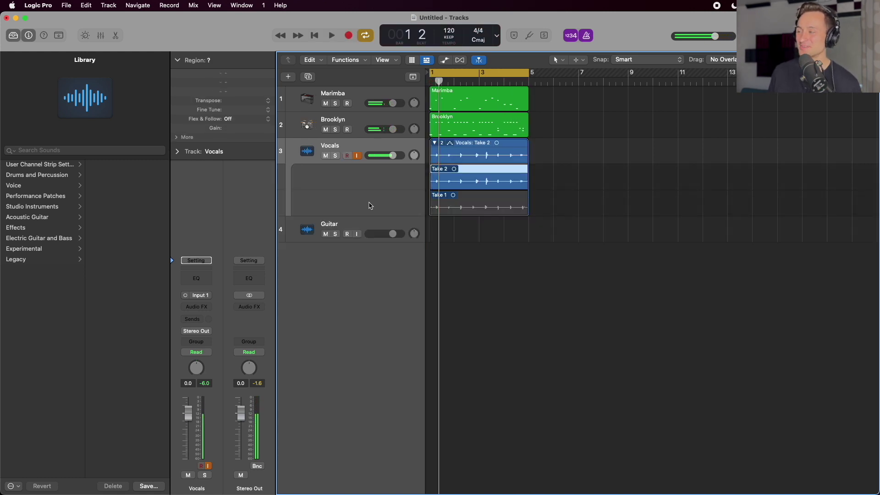
{"action": "scroll", "coordinate": [493, 222], "scroll_direction": "up", "scroll_amount": 5}
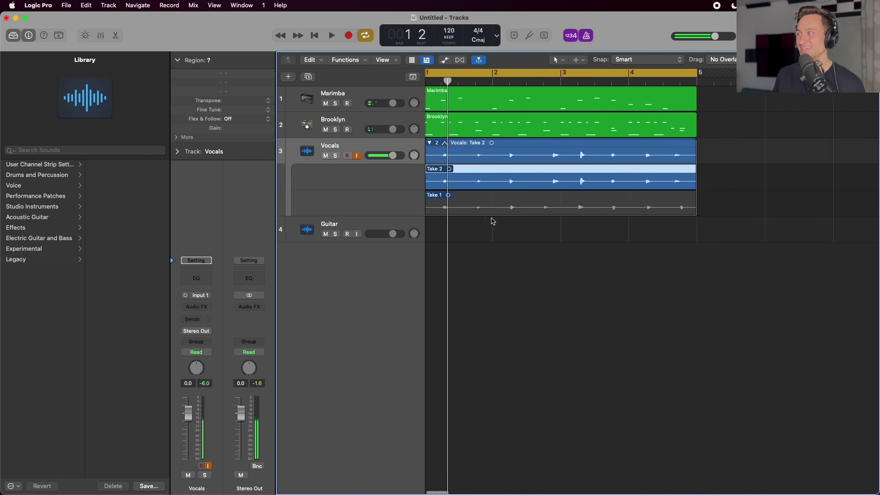
{"action": "scroll", "coordinate": [493, 221], "scroll_direction": "up", "scroll_amount": 5}
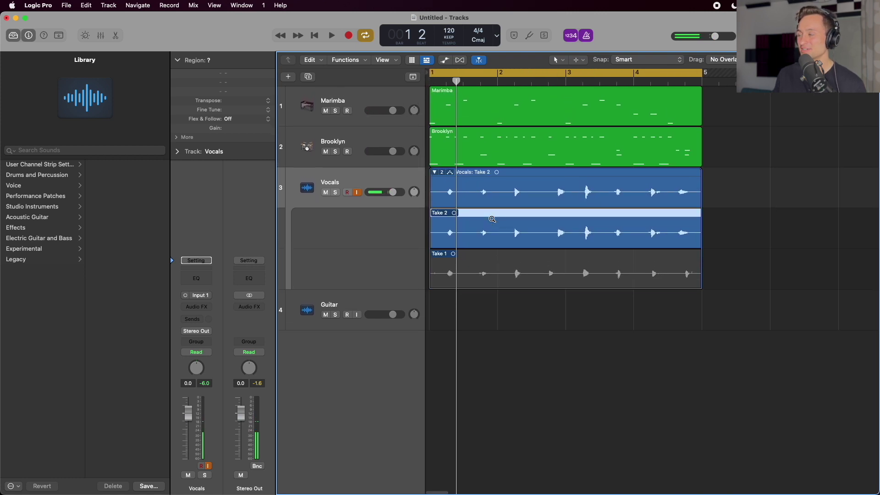
{"action": "scroll", "coordinate": [467, 248], "scroll_direction": "up", "scroll_amount": 6}
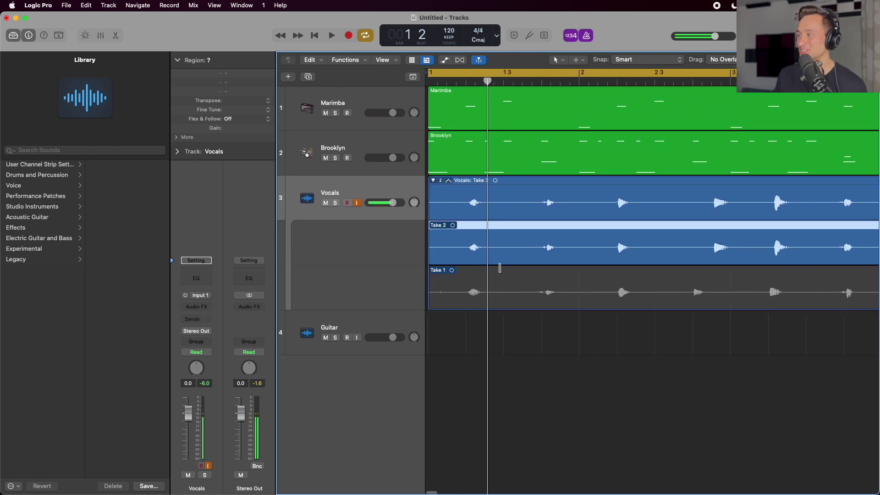
Turn off cycle mode and disable input monitoring on the Vocals track.
{"action": "key", "text": "c"}
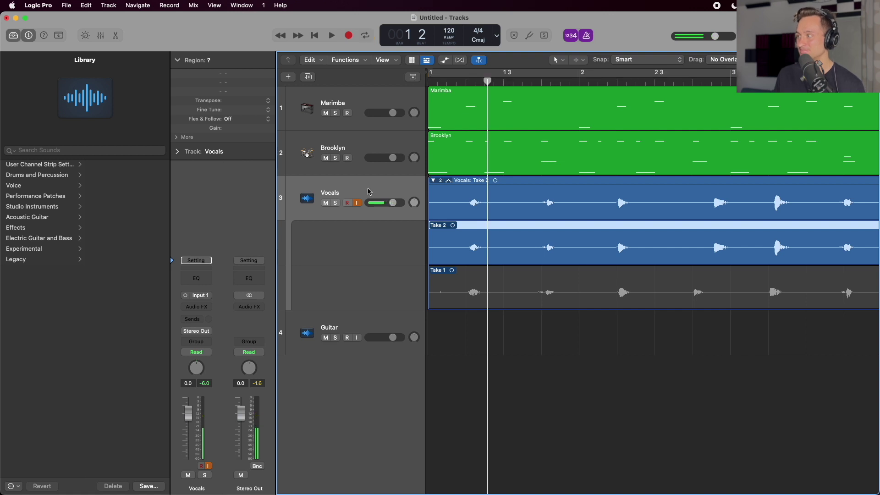
{"action": "left_click", "coordinate": [358, 202]}
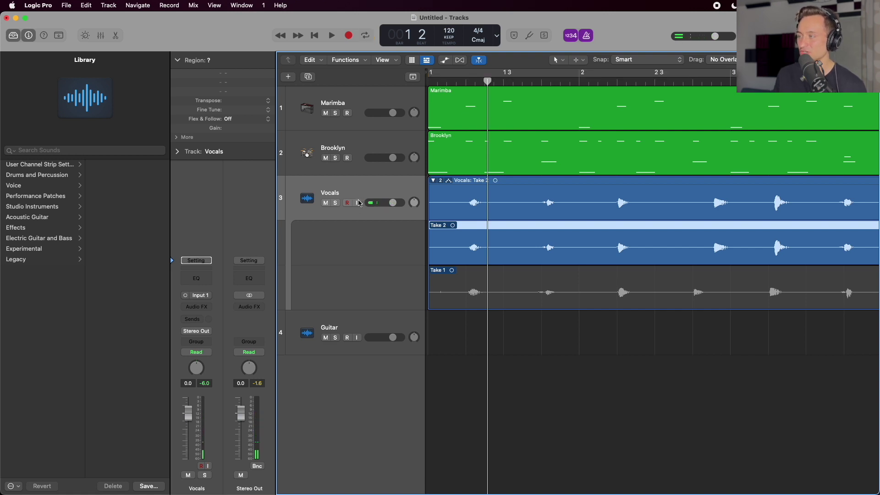
Collapse the Vocals take folder and expand it to show both takes.
{"action": "left_click", "coordinate": [433, 181]}
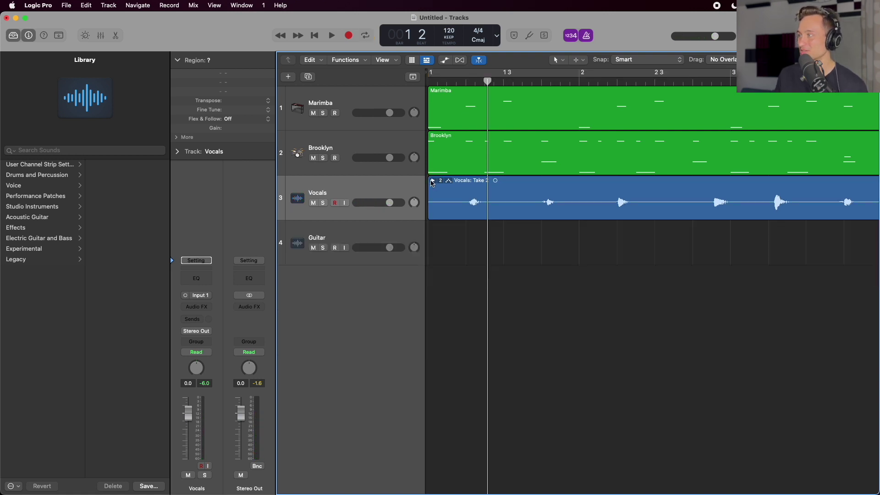
{"action": "left_click", "coordinate": [433, 182]}
{"action": "left_click", "coordinate": [432, 181]}
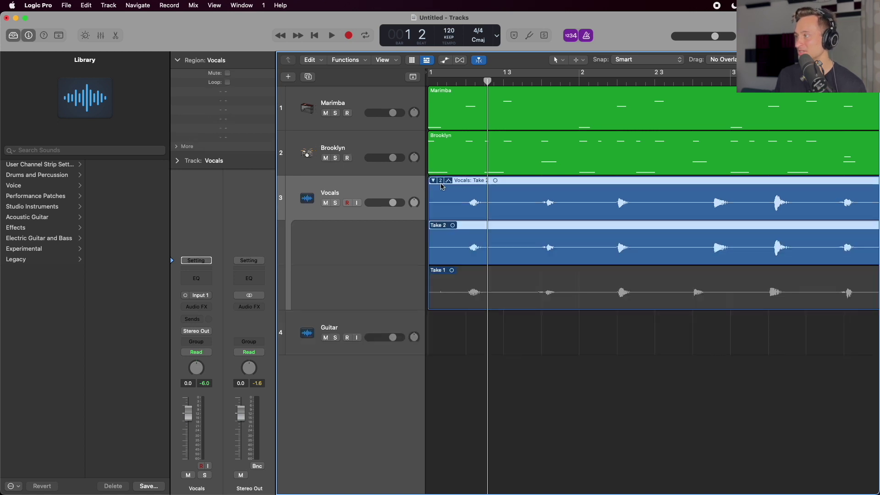
{"action": "right_click", "coordinate": [441, 184]}
Play the song from bar 1 to listen to Take 2 of the vocals, stopping in bar 3.
{"action": "left_click", "coordinate": [429, 78]}
{"action": "left_click", "coordinate": [429, 79]}
{"action": "key", "text": "space"}
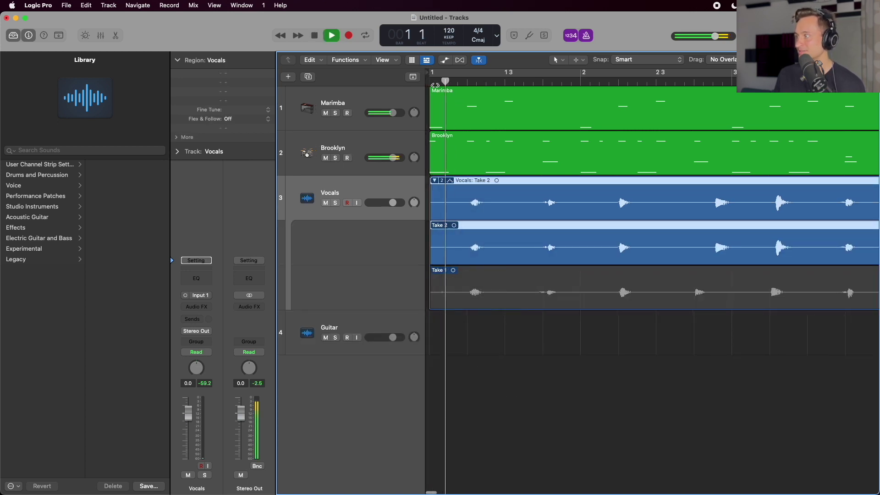
{"action": "scroll", "coordinate": [562, 183], "scroll_direction": "right", "scroll_amount": 3}
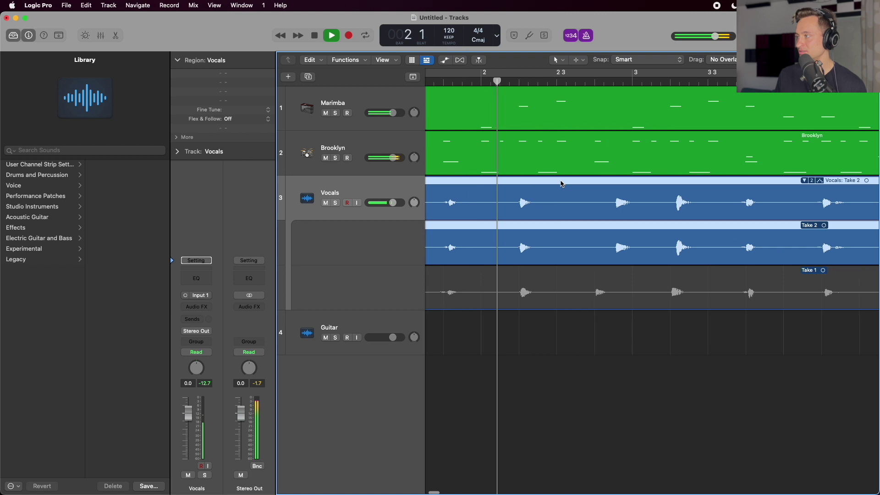
{"action": "scroll", "coordinate": [562, 183], "scroll_direction": "right", "scroll_amount": 3}
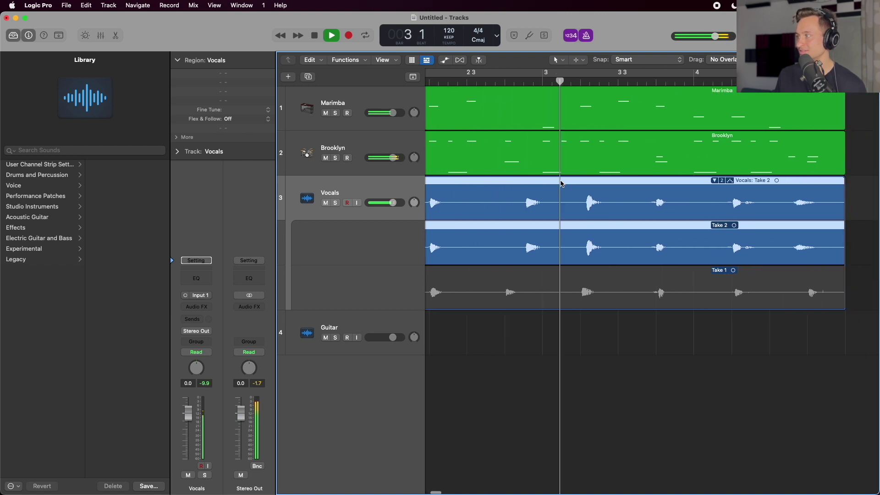
{"action": "scroll", "coordinate": [561, 183], "scroll_direction": "right", "scroll_amount": 2}
{"action": "scroll", "coordinate": [562, 184], "scroll_direction": "right", "scroll_amount": 3}
{"action": "key", "text": "space"}
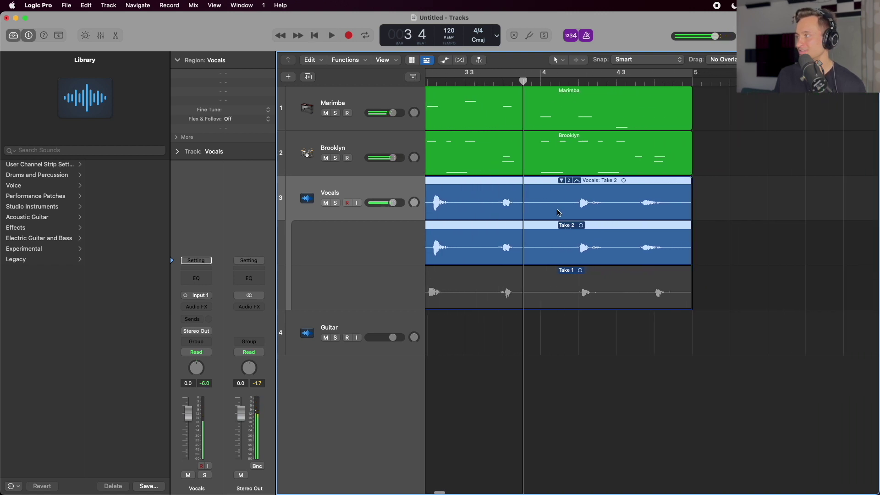
Make Take 1 the active take for the full length of the Vocals take folder.
{"action": "scroll", "coordinate": [557, 206], "scroll_direction": "left", "scroll_amount": 8}
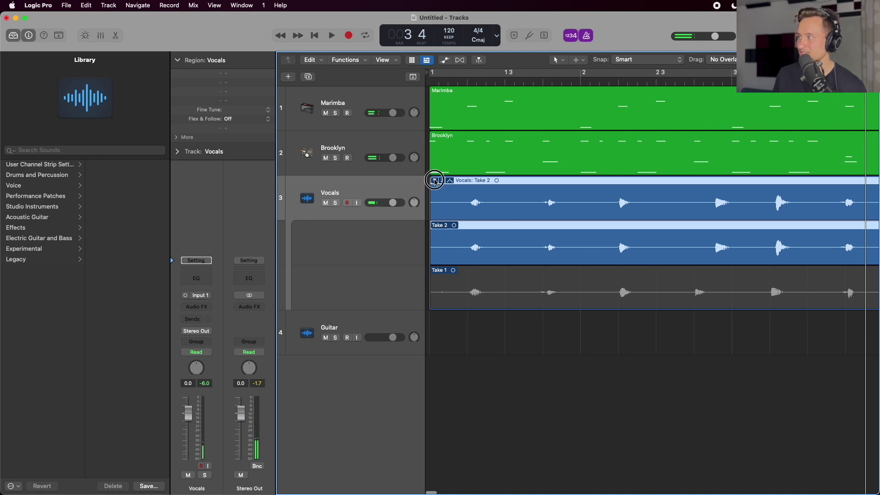
{"action": "left_click", "coordinate": [435, 180]}
{"action": "left_click", "coordinate": [435, 180]}
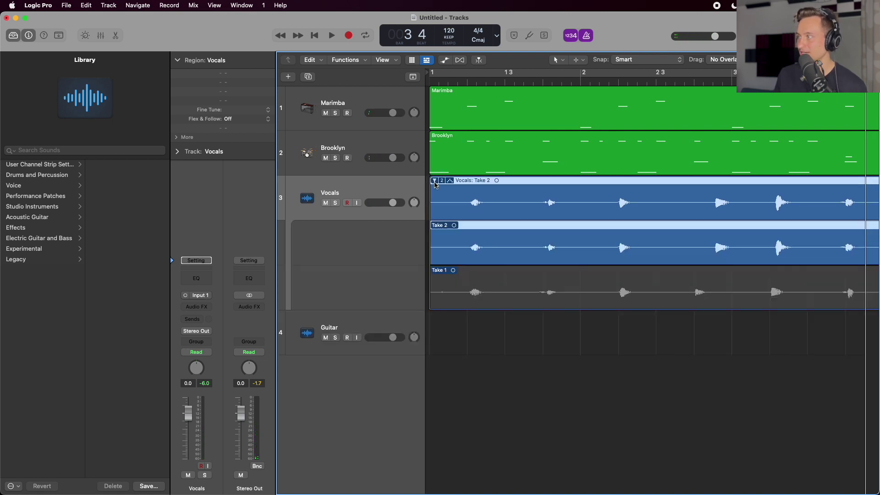
{"action": "left_click", "coordinate": [434, 180]}
{"action": "left_click", "coordinate": [434, 180]}
{"action": "key", "text": "super+Left"}
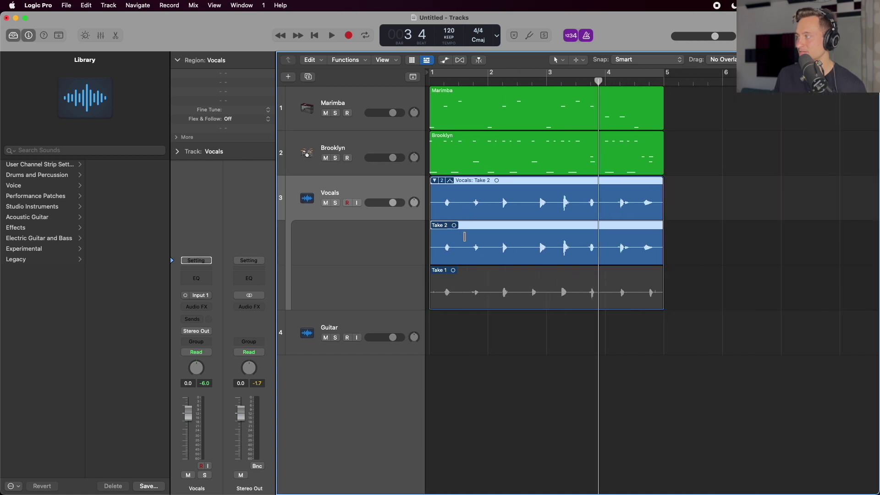
{"action": "left_click", "coordinate": [490, 284]}
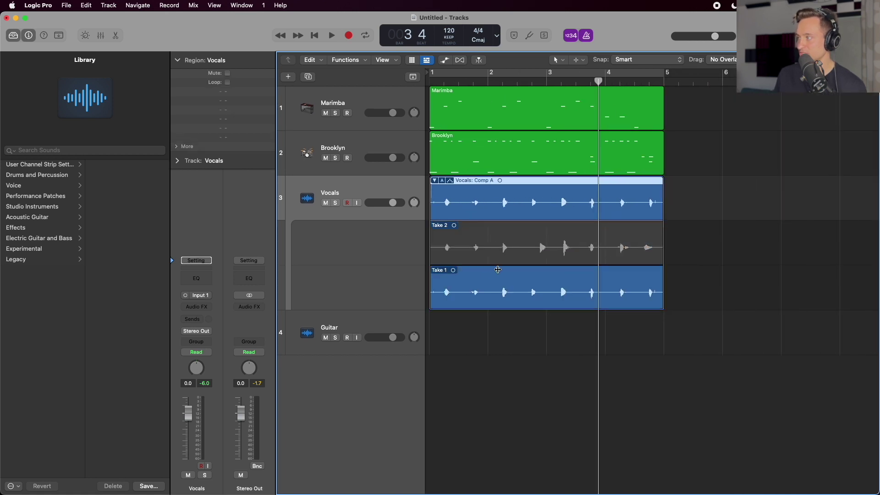
Play the song from the start of bar 1 to listen to the opening of vocal Take 1, stopping before bar 2.
{"action": "left_click", "coordinate": [460, 82]}
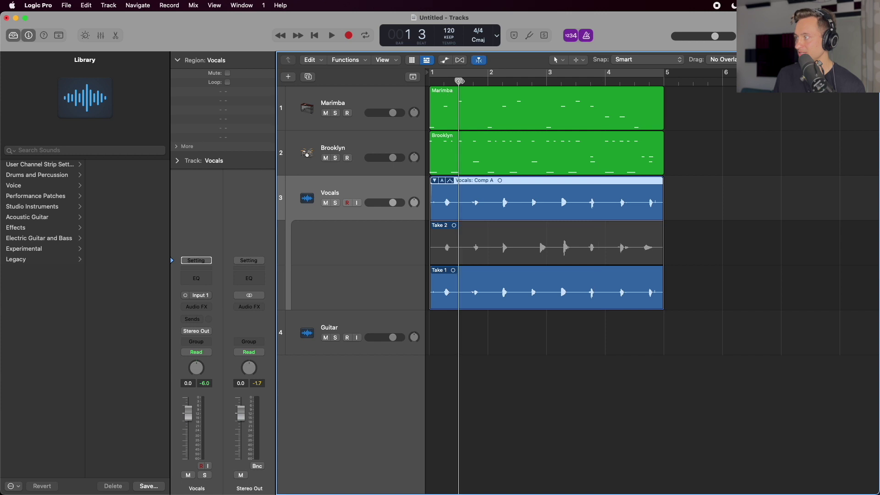
{"action": "key", "text": "super+Right"}
{"action": "key", "text": "super+Left"}
{"action": "key", "text": "super+Left"}
{"action": "key", "text": "super+Left"}
{"action": "key", "text": "super+Right"}
{"action": "key", "text": "super+Right"}
{"action": "key", "text": "super+Right"}
{"action": "key", "text": "super+Right"}
{"action": "scroll", "coordinate": [458, 82], "scroll_direction": "left", "scroll_amount": 1}
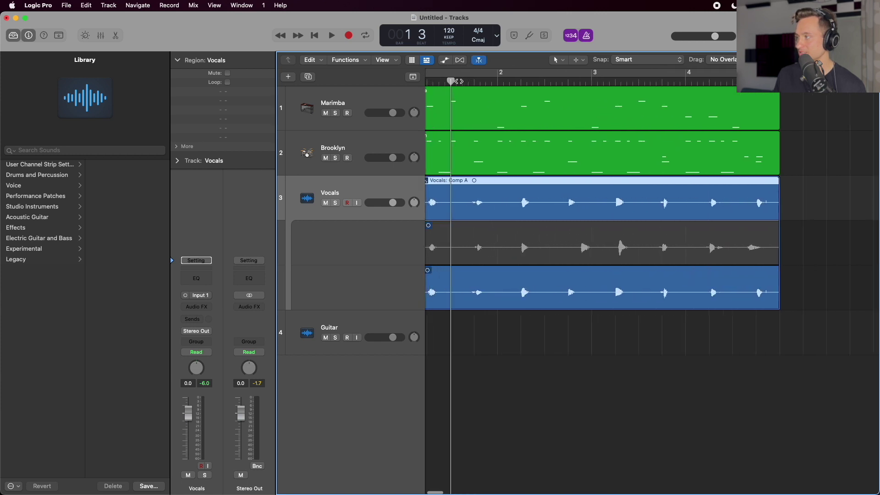
{"action": "left_click", "coordinate": [456, 81]}
{"action": "scroll", "coordinate": [451, 81], "scroll_direction": "left", "scroll_amount": 3}
{"action": "key", "text": "space"}
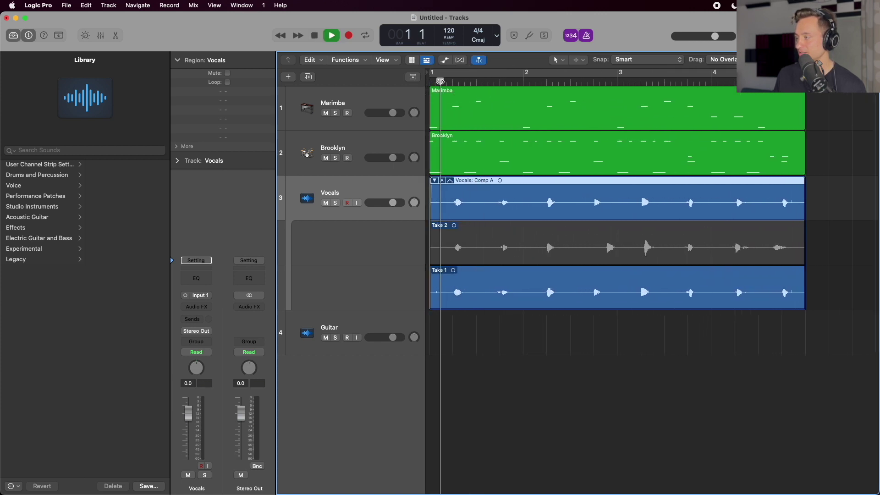
{"action": "key", "text": "space"}
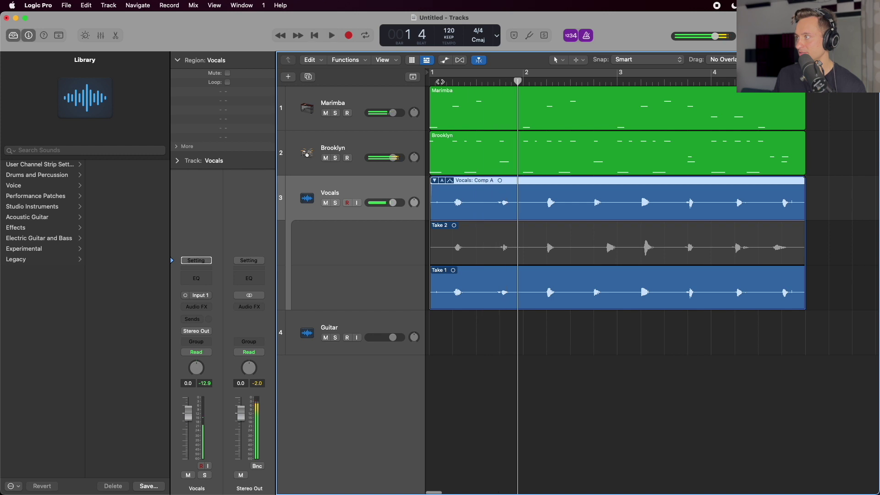
Replay the first beats of the song from bar 1 to check how Take 1 opens against the other tracks.
{"action": "key", "text": "Return"}
{"action": "key", "text": "space"}
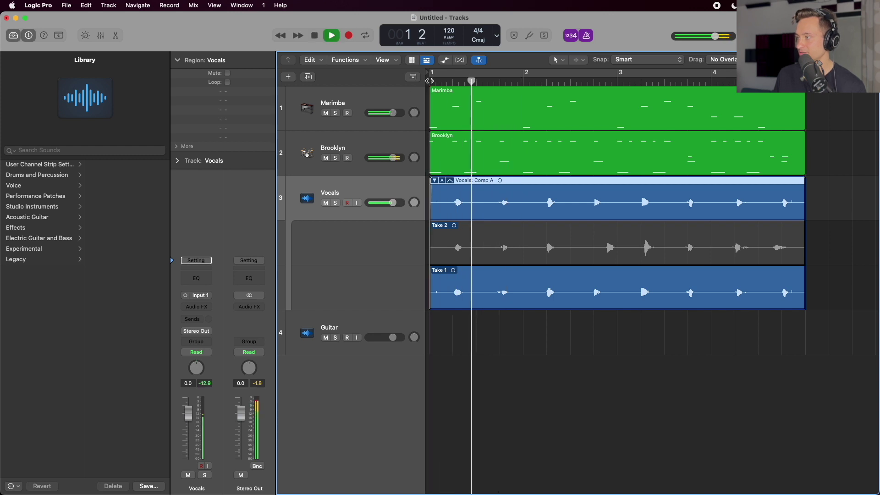
{"action": "key", "text": "space"}
{"action": "key", "text": "Return"}
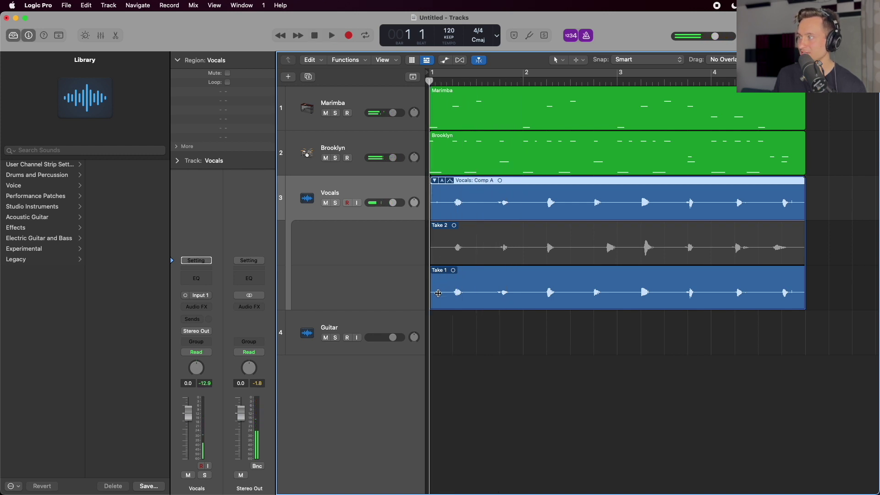
{"action": "key", "text": "super+Right"}
{"action": "key", "text": "space"}
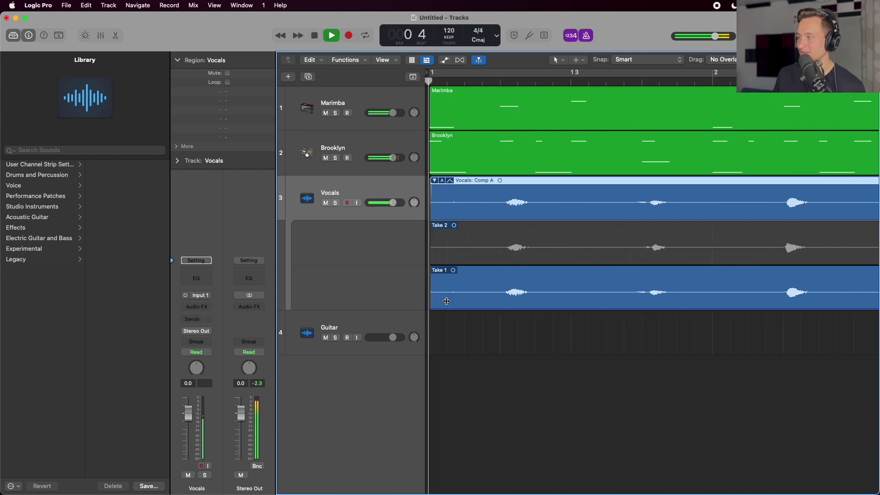
{"action": "key", "text": "space"}
Solo the Vocals track and play the opening of Take 1 on its own.
{"action": "left_click", "coordinate": [336, 203]}
{"action": "left_click", "coordinate": [335, 203]}
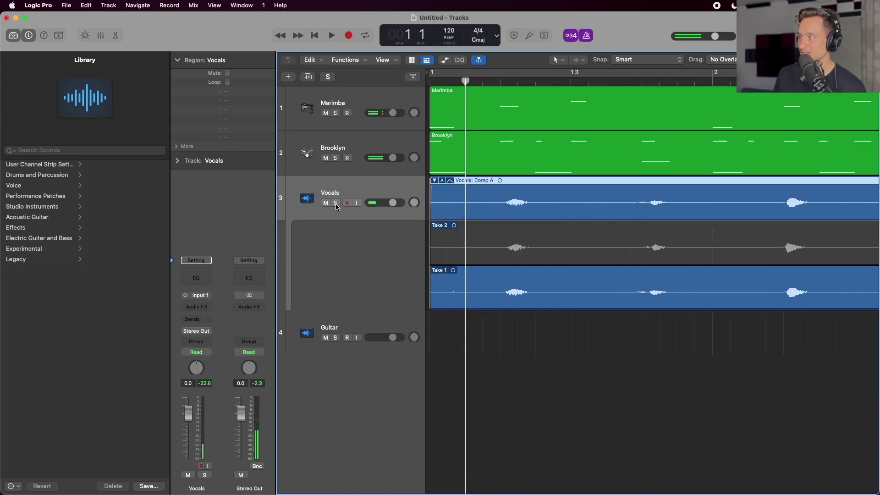
{"action": "left_click", "coordinate": [335, 203]}
{"action": "key", "text": "space"}
{"action": "key", "text": "space"}
{"action": "key", "text": "space"}
{"action": "key", "text": "space"}
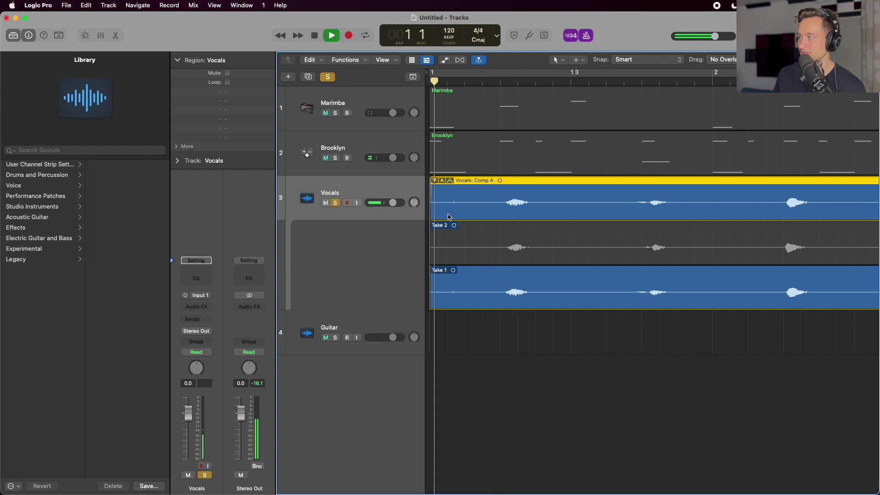
Try comping Take 2 over the first word of bar 1, play into bar 2, and return the opening to Take 1.
{"action": "left_click_drag", "start_coordinate": [606, 246], "coordinate": [367, 251]}
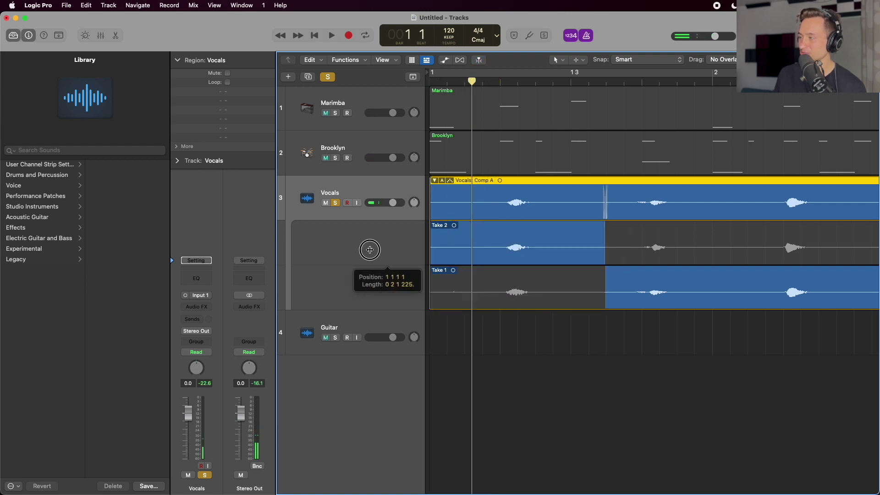
{"action": "key", "text": "space"}
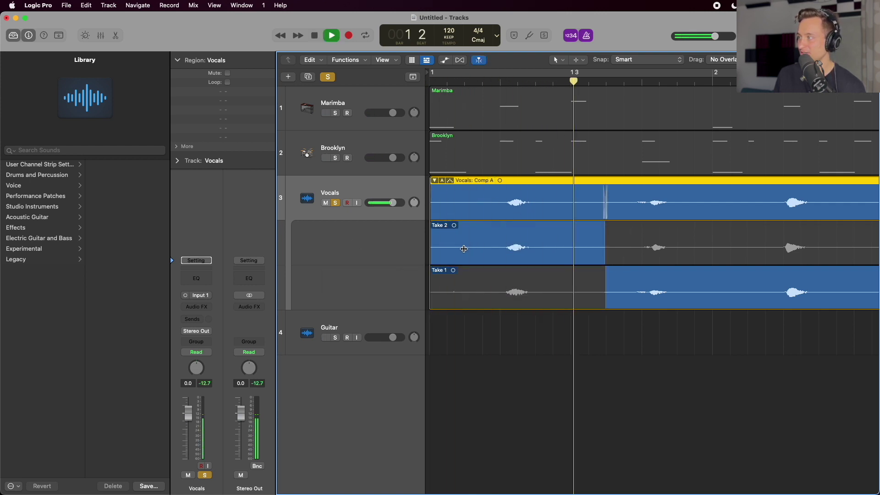
{"action": "scroll", "coordinate": [550, 255], "scroll_direction": "down", "scroll_amount": 3}
{"action": "key", "text": "space"}
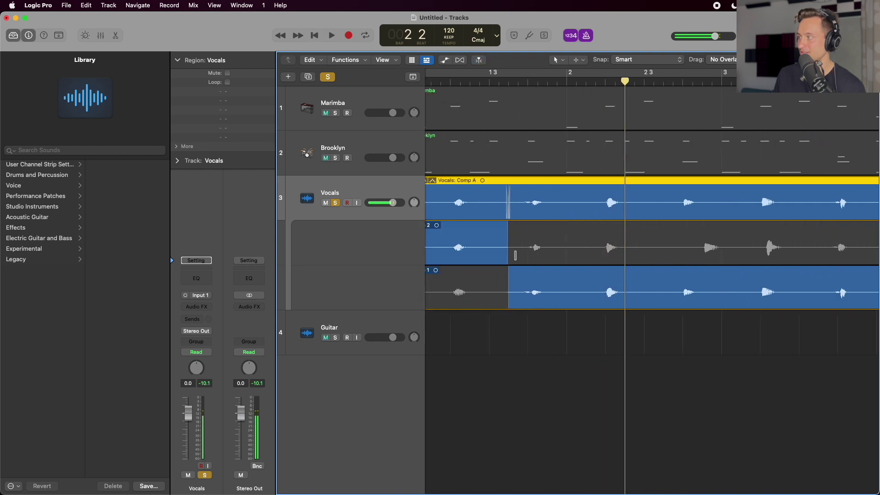
{"action": "scroll", "coordinate": [505, 256], "scroll_direction": "up", "scroll_amount": 4}
{"action": "scroll", "coordinate": [505, 255], "scroll_direction": "left", "scroll_amount": 5}
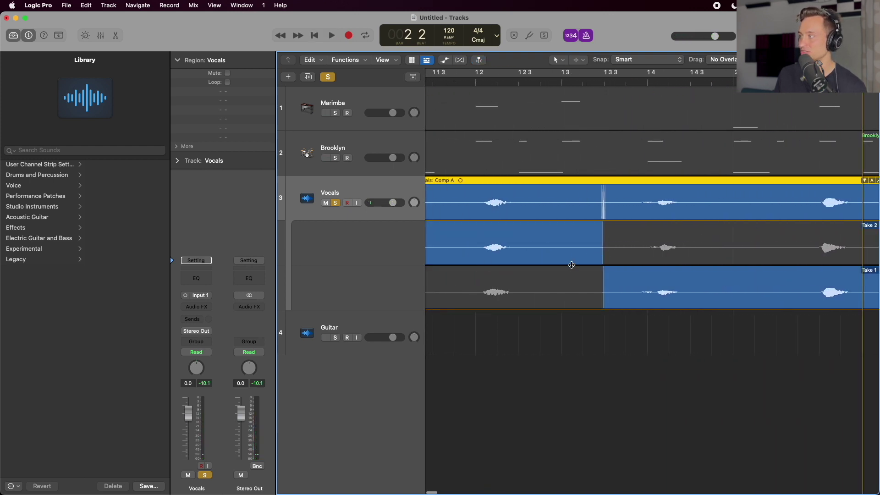
{"action": "left_click", "coordinate": [540, 293]}
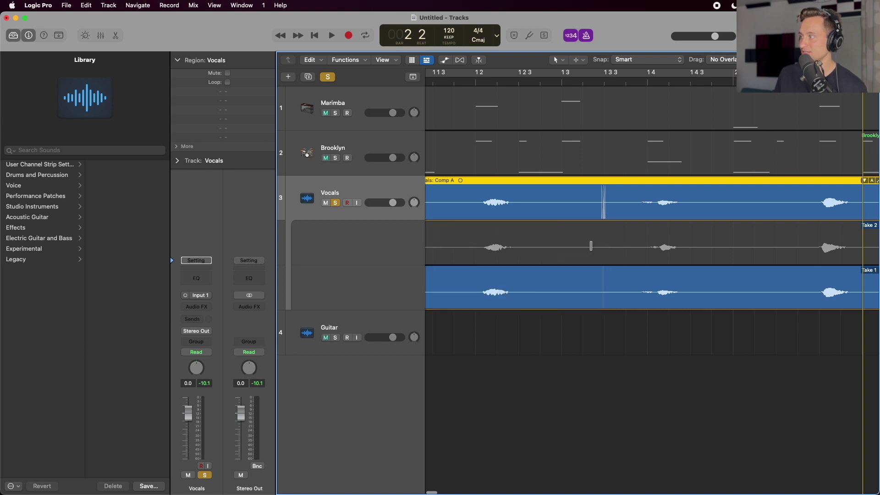
Comp Take 2 from the start of bar 1 to just after beat 3 and play across the switch to Take 1.
{"action": "left_click_drag", "start_coordinate": [591, 246], "coordinate": [406, 246]}
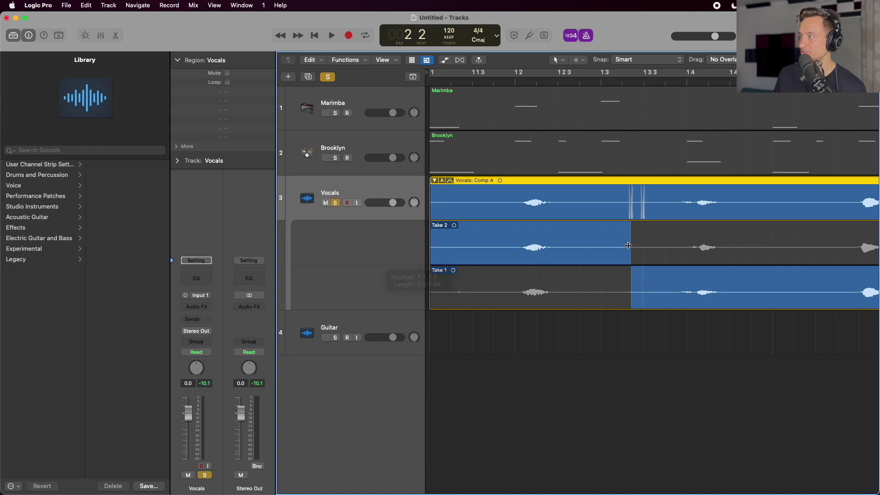
{"action": "mouse_move", "coordinate": [628, 245]}
{"action": "left_mouse_down"}
{"action": "mouse_move", "coordinate": [661, 249]}
{"action": "mouse_move", "coordinate": [570, 246]}
{"action": "mouse_move", "coordinate": [645, 244]}
{"action": "mouse_move", "coordinate": [618, 243]}
{"action": "left_mouse_up"}
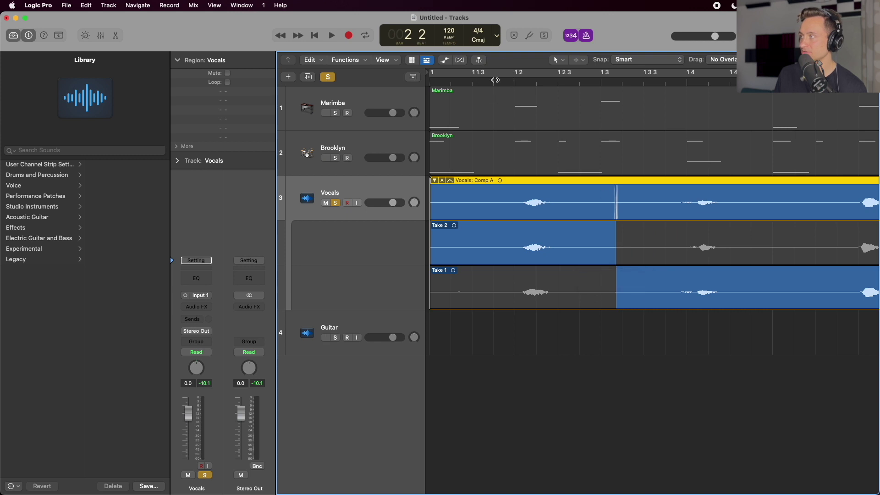
{"action": "left_click", "coordinate": [495, 80]}
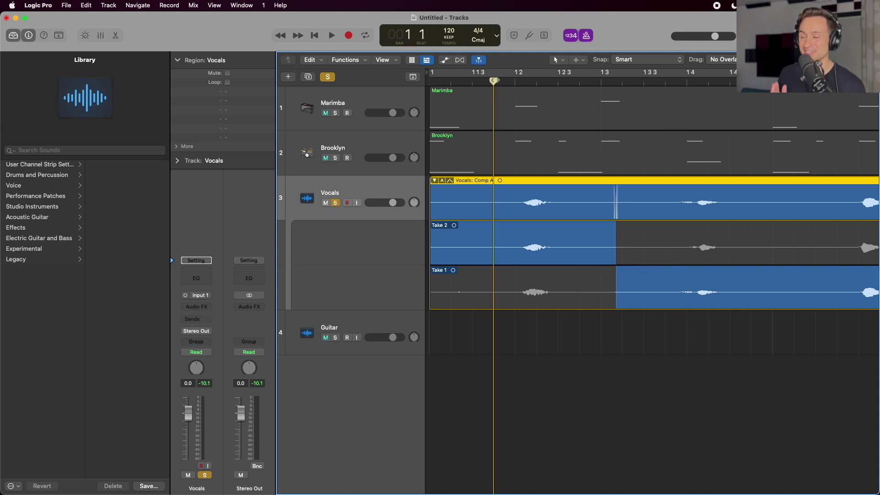
{"action": "key", "text": "space"}
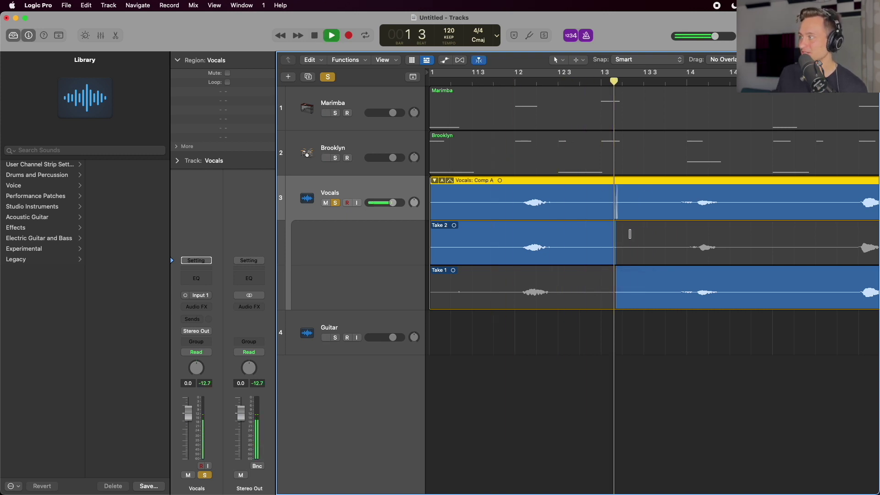
Move the switch from Take 2 to Take 1 into the middle of the first word, near beat 2, and play across it.
{"action": "left_click_drag", "start_coordinate": [615, 247], "coordinate": [534, 248]}
{"action": "key", "text": "space"}
{"action": "key", "text": "space"}
{"action": "key", "text": "space"}
{"action": "key", "text": "space"}
{"action": "key", "text": "space"}
{"action": "key", "text": "space"}
{"action": "key", "text": "space"}
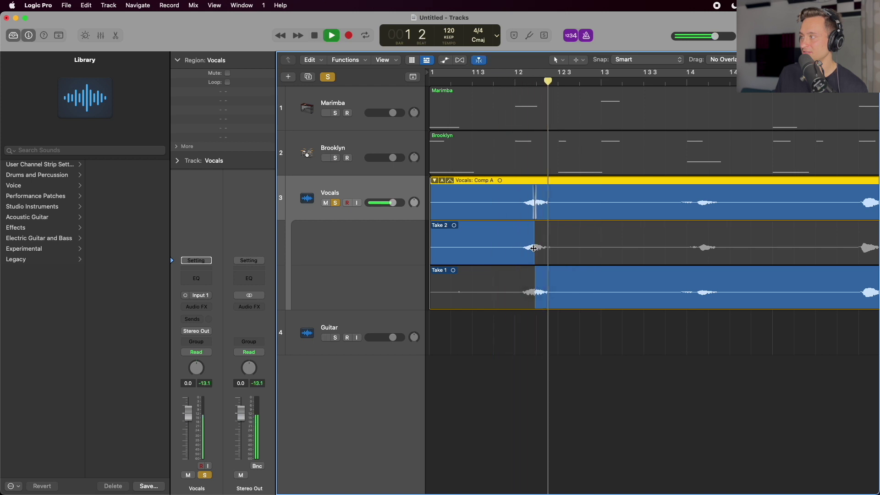
{"action": "key", "text": "space"}
{"action": "key", "text": "space"}
{"action": "key", "text": "space"}
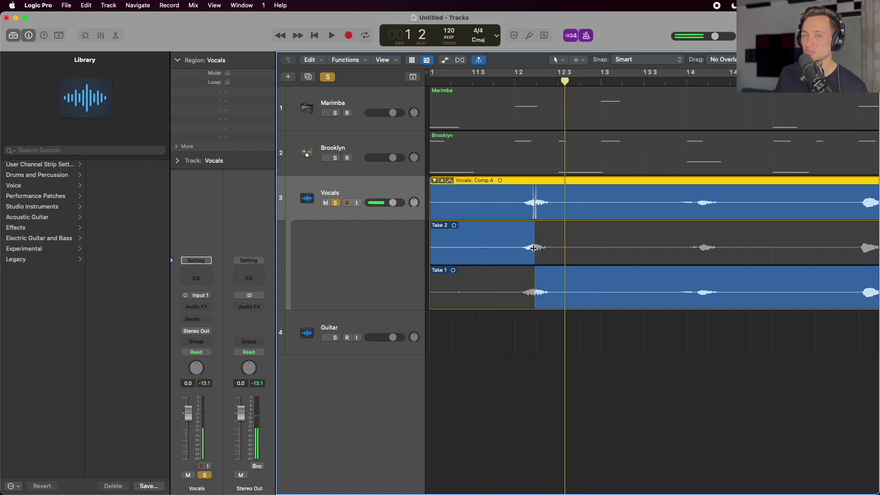
Move the switch from Take 2 to Take 1 to the silence just after beat 3 of bar 1 and play the comp.
{"action": "left_click_drag", "start_coordinate": [534, 249], "coordinate": [619, 249]}
{"action": "key", "text": "space"}
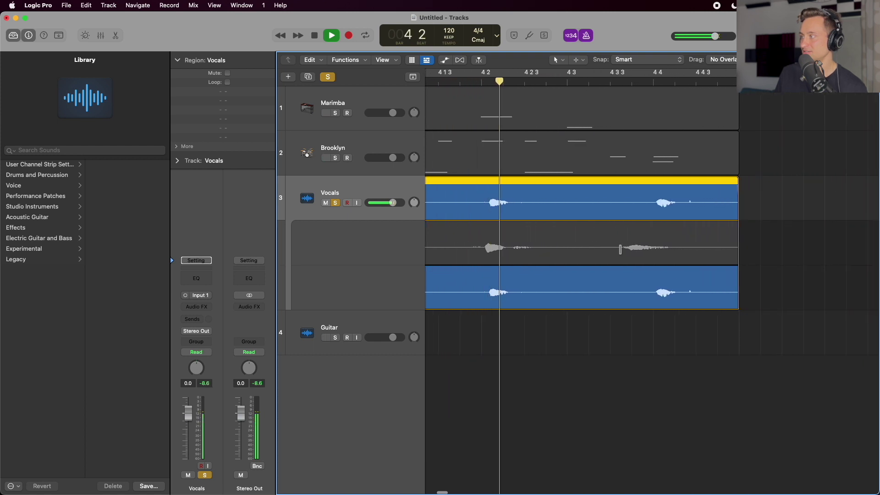
Try Take 2 for the last word, from about beat 3 of bar 4 to the folder's end, and restore Take 1 there.
{"action": "left_click_drag", "start_coordinate": [581, 249], "coordinate": [747, 249]}
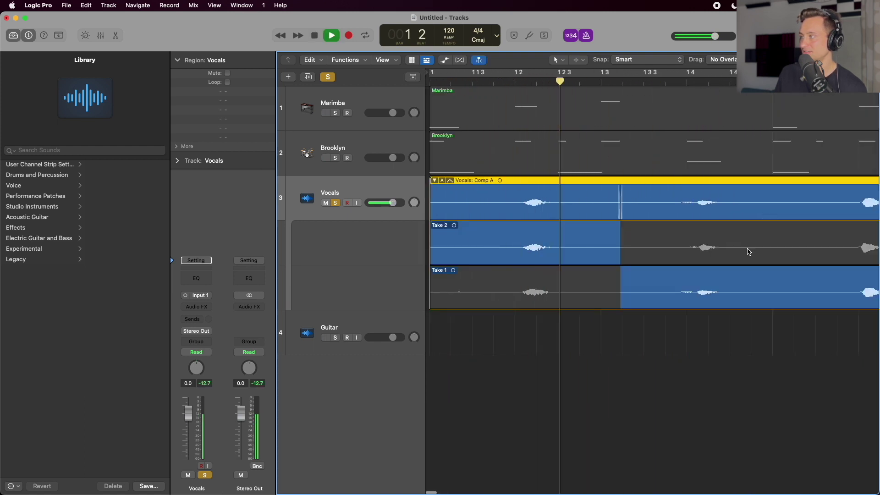
{"action": "scroll", "coordinate": [748, 250], "scroll_direction": "right", "scroll_amount": 3}
{"action": "key", "text": "space"}
{"action": "scroll", "coordinate": [746, 250], "scroll_direction": "down", "scroll_amount": 5}
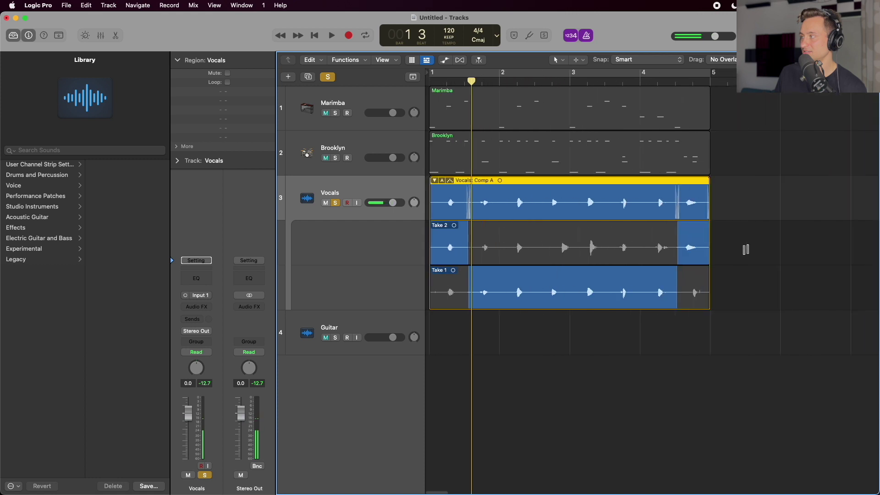
{"action": "left_click", "coordinate": [684, 286]}
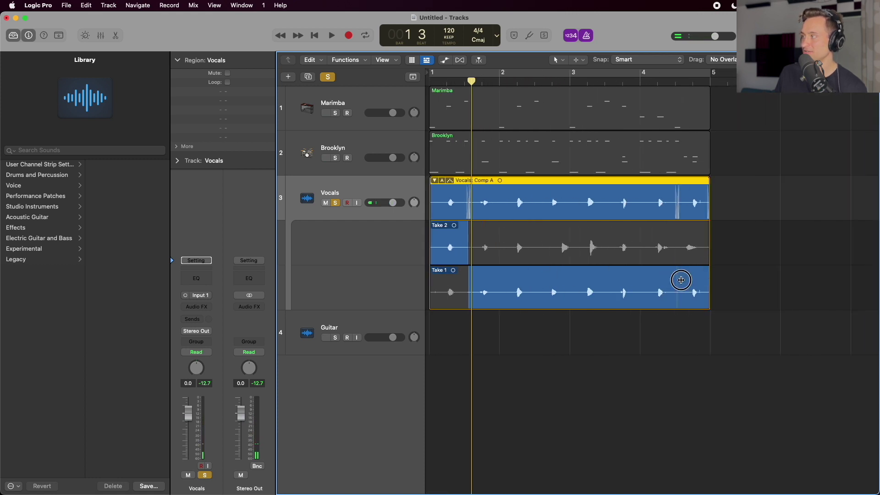
{"action": "left_click", "coordinate": [681, 280]}
{"action": "left_click_drag", "start_coordinate": [682, 247], "coordinate": [709, 251]}
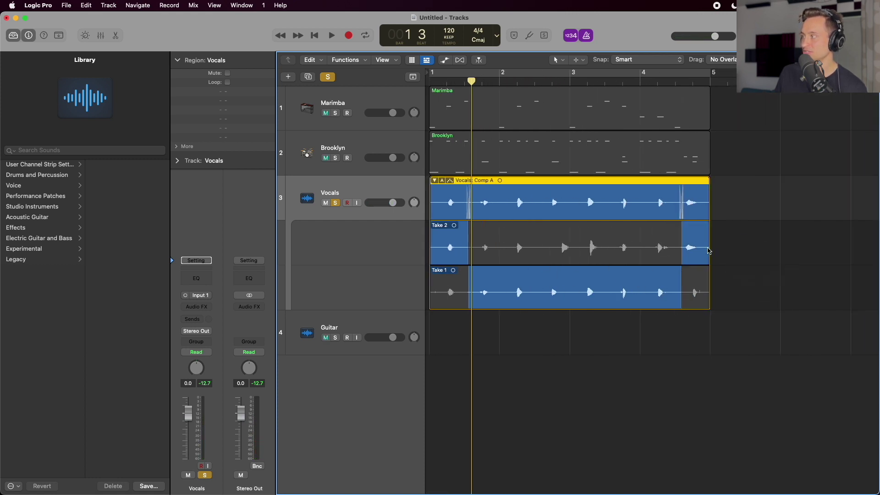
{"action": "left_click", "coordinate": [698, 284]}
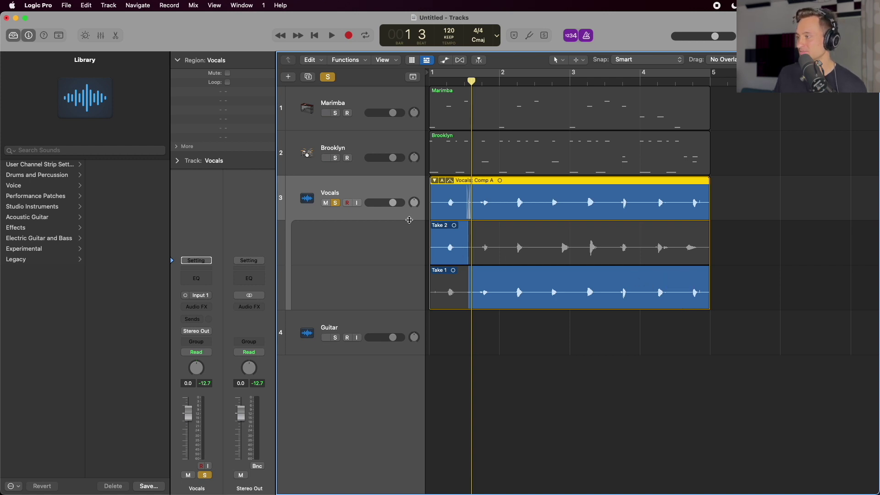
Collapse the Vocals take folder, return to bar 1, and set the Vocals track to input monitoring on and solo off.
{"action": "left_click", "coordinate": [435, 181]}
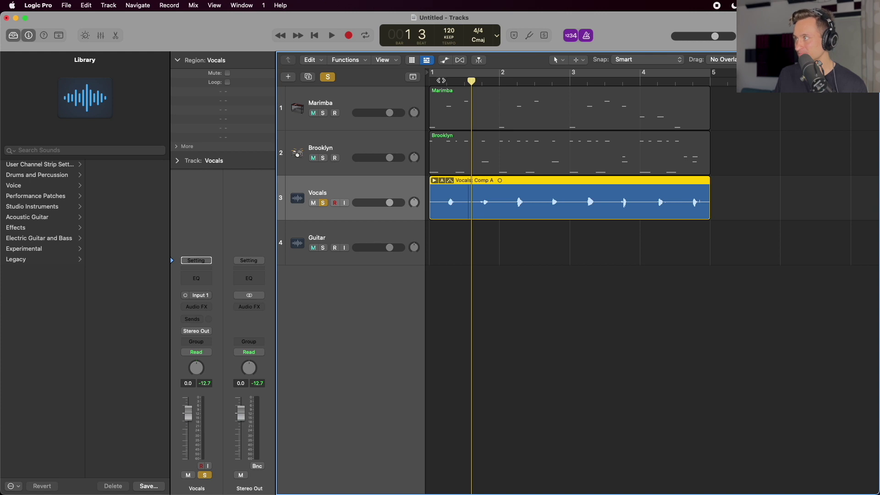
{"action": "key", "text": "Return"}
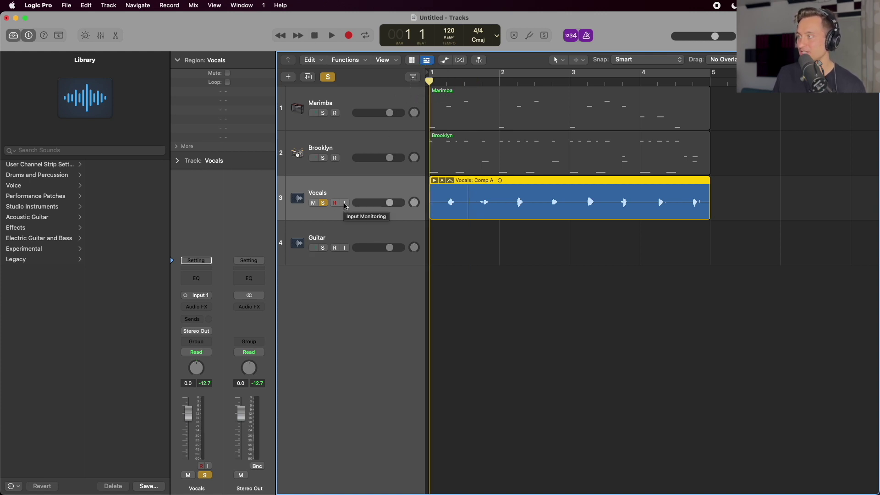
{"action": "left_click", "coordinate": [345, 203]}
{"action": "key", "text": "s"}
Record two more vocal takes on the Vocals track, each from bar 1 to the start of bar 3.
{"action": "key", "text": "r"}
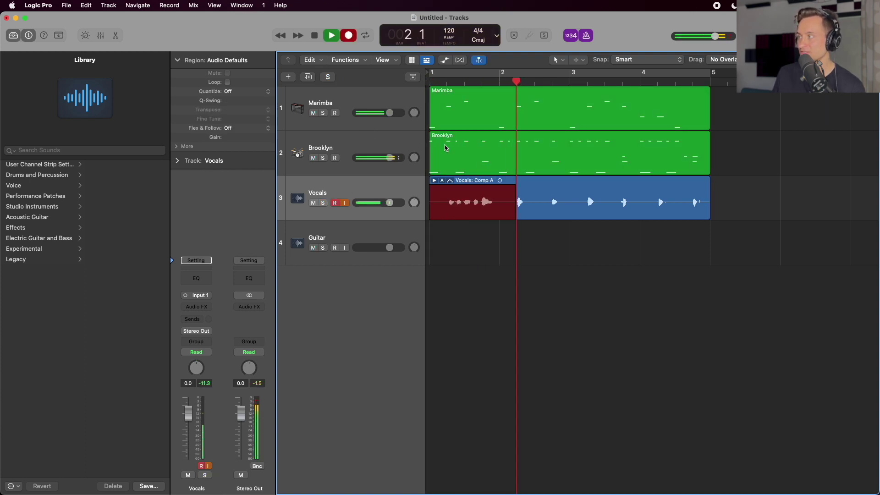
{"action": "key", "text": "space"}
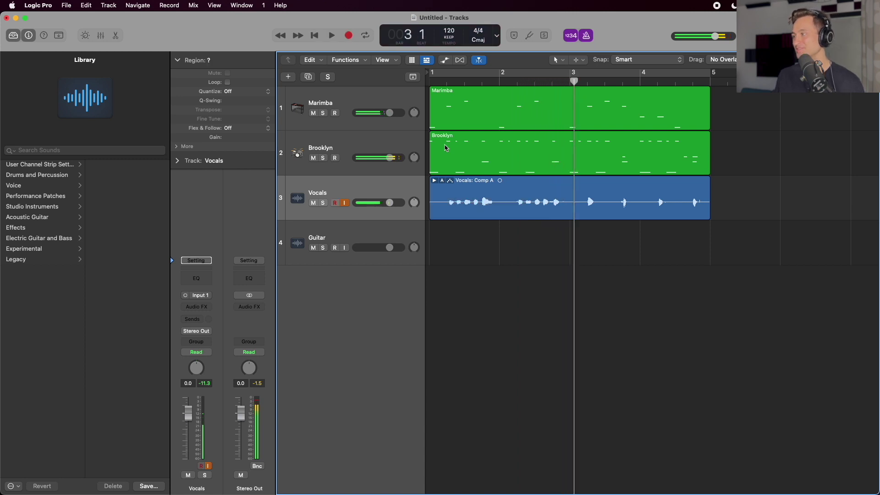
{"action": "left_click", "coordinate": [431, 82]}
{"action": "scroll", "coordinate": [431, 82], "scroll_direction": "up", "scroll_amount": 5}
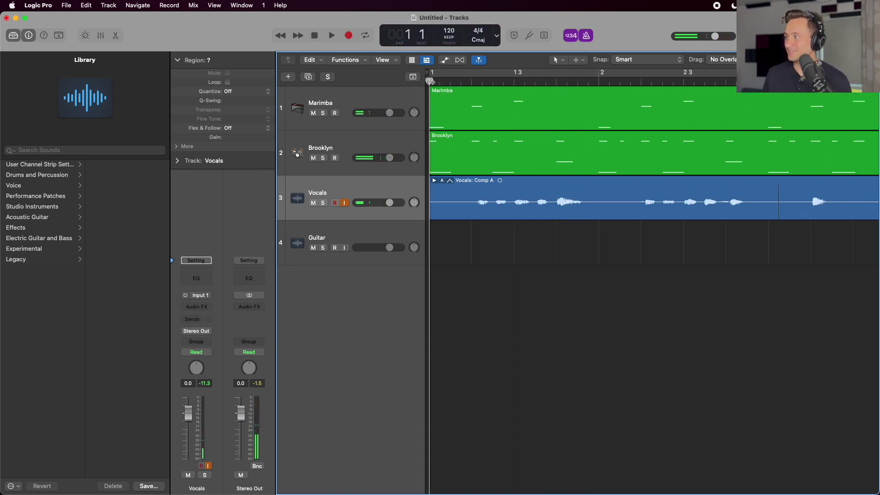
{"action": "key", "text": "r"}
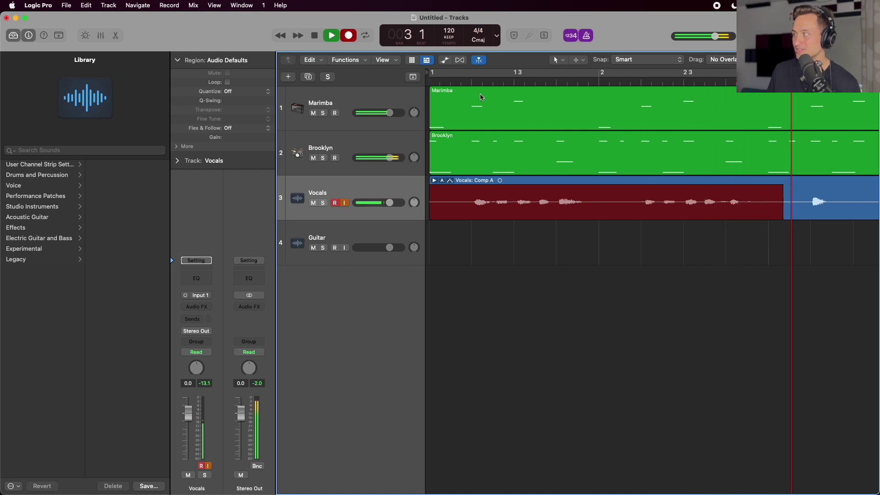
{"action": "key", "text": "space"}
Expand the Vocals take folder to show all four takes and play Take 4 from the start of bar 1.
{"action": "left_click", "coordinate": [434, 180]}
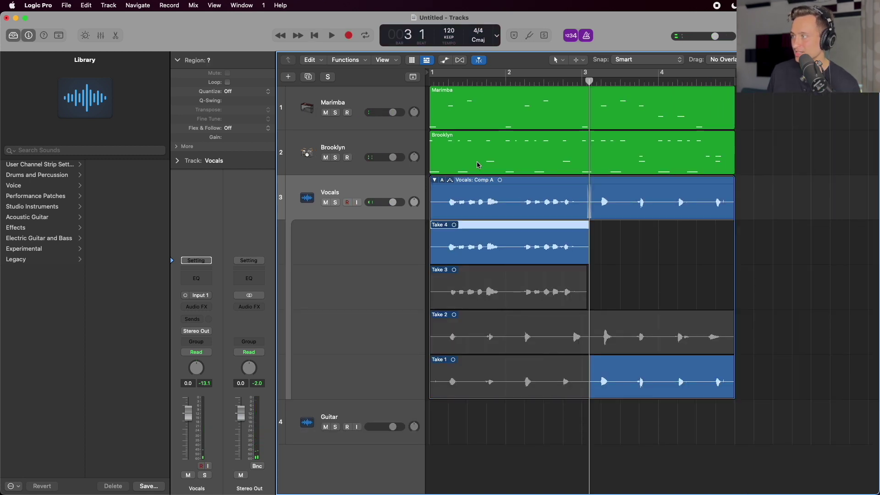
{"action": "double_click", "coordinate": [442, 81]}
{"action": "left_click_drag", "start_coordinate": [443, 81], "coordinate": [477, 193]}
{"action": "scroll", "coordinate": [477, 194], "scroll_direction": "left", "scroll_amount": 3}
{"action": "key", "text": "space"}
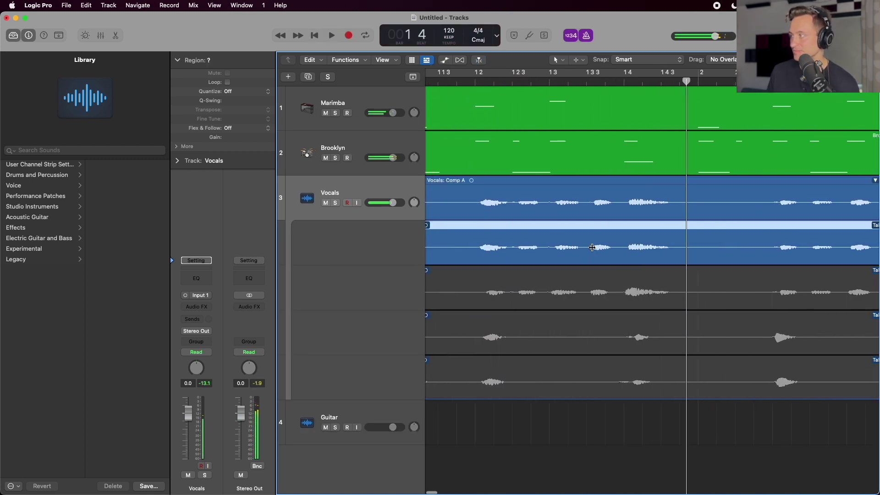
Comp Take 3 over the last word of bar 1, from just before beat 4 to just after bar 2, and play the result.
{"action": "left_click_drag", "start_coordinate": [618, 291], "coordinate": [729, 291]}
{"action": "key", "text": "space"}
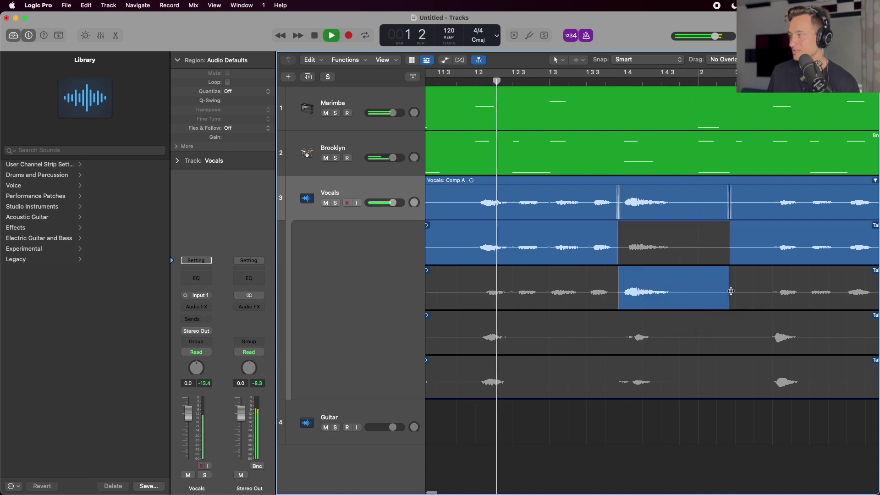
Comp Take 3 over the second word of bar 1, from about 1 2 3 to 1 3, and play the result.
{"action": "key", "text": "space"}
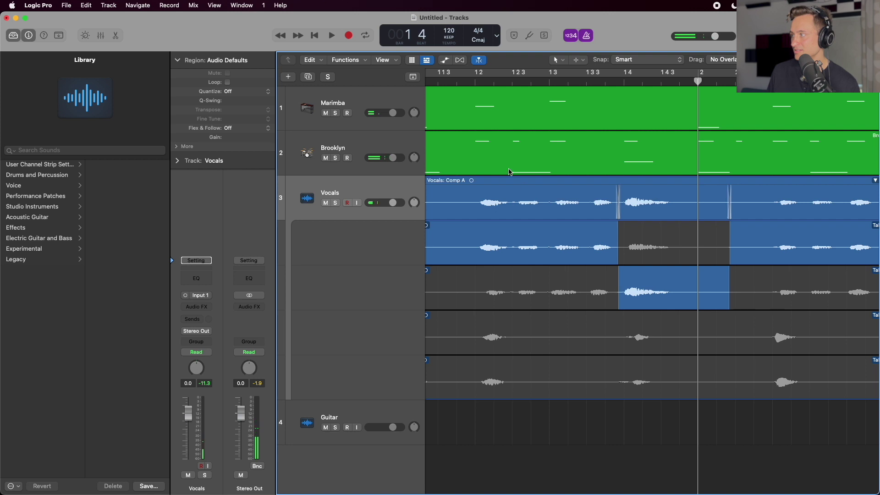
{"action": "left_click", "coordinate": [477, 79]}
{"action": "key", "text": "space"}
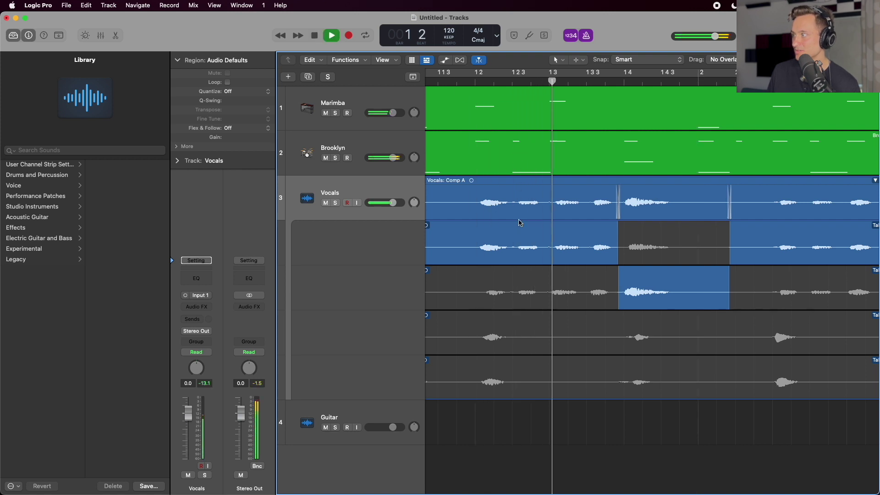
{"action": "key", "text": "space"}
{"action": "left_click_drag", "start_coordinate": [517, 294], "coordinate": [550, 294]}
{"action": "key", "text": "space"}
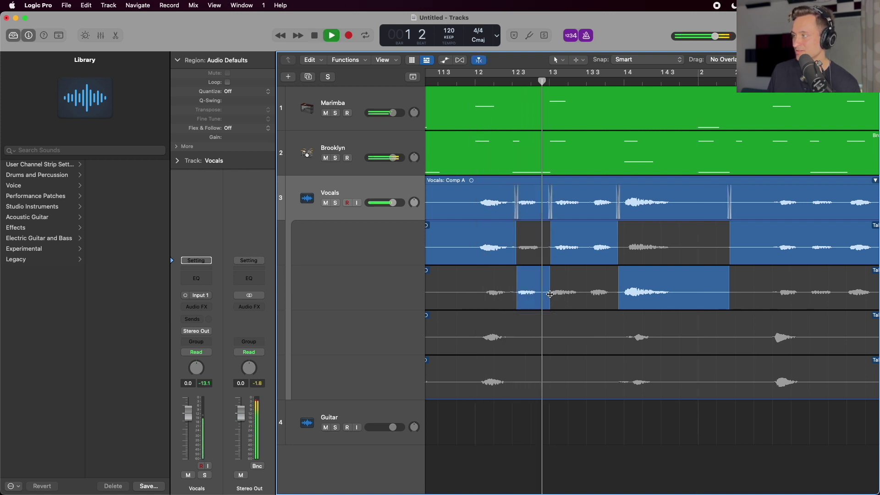
{"action": "key", "text": "space"}
Solo the Vocals track and play the new comp section around beats 2 and 3 of bar 1.
{"action": "key", "text": "super+Right"}
{"action": "key", "text": "super+Right"}
{"action": "key", "text": "super+Right"}
{"action": "scroll", "coordinate": [531, 285], "scroll_direction": "left", "scroll_amount": 5}
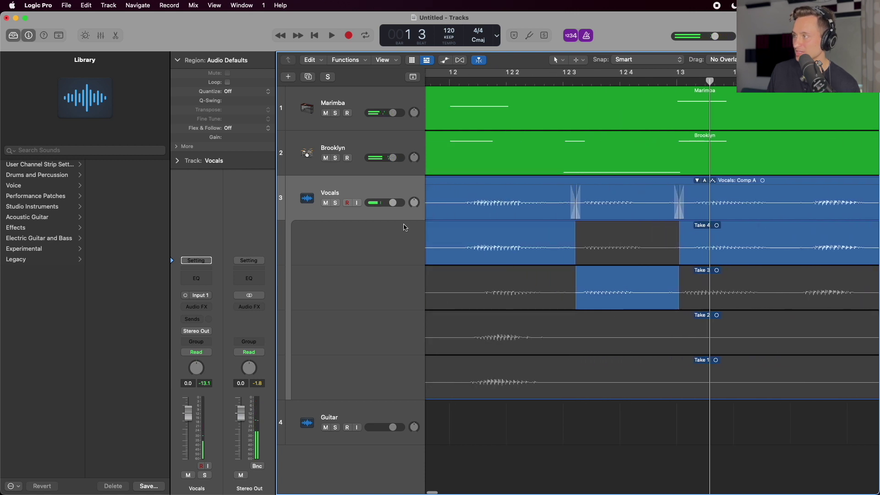
{"action": "key", "text": "s"}
{"action": "key", "text": "space"}
{"action": "key", "text": "space"}
{"action": "scroll", "coordinate": [602, 249], "scroll_direction": "left", "scroll_amount": 5}
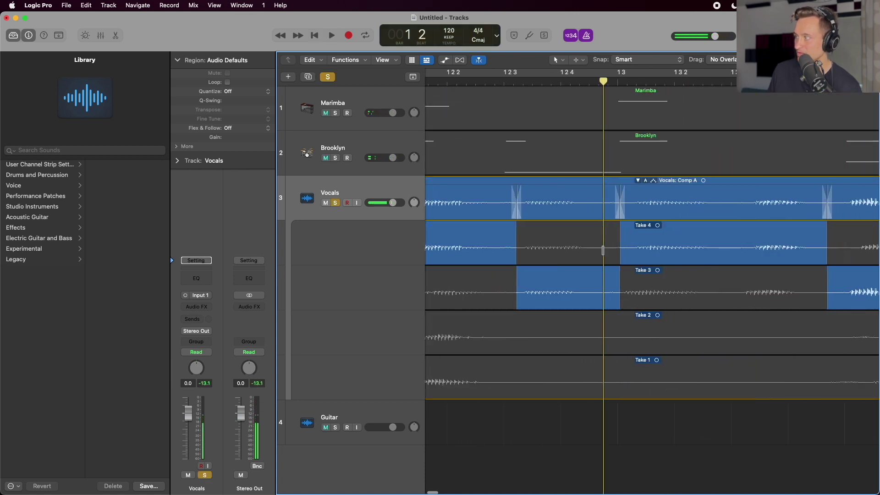
Move the Take 4 to Take 3 comp boundary before the second word slightly earlier, ahead of 1 2 3, and play it.
{"action": "key", "text": "super+Down"}
{"action": "key", "text": "super+Down"}
{"action": "key", "text": "super+Down"}
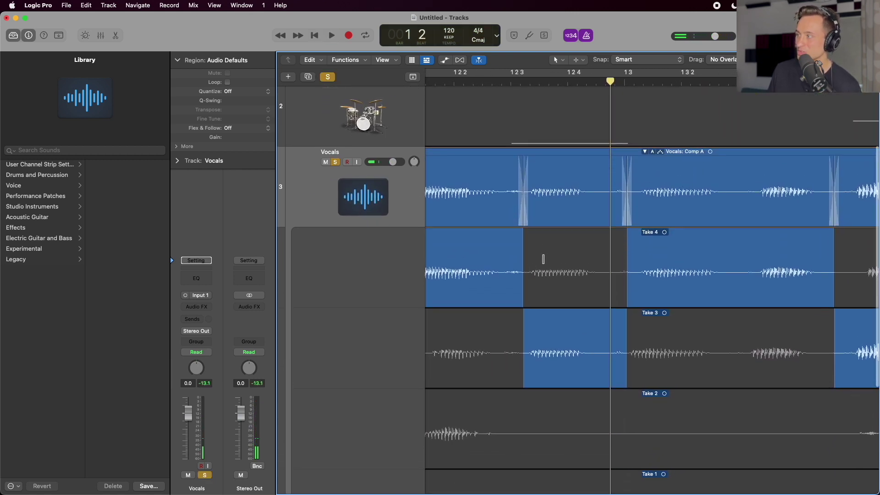
{"action": "mouse_move", "coordinate": [521, 284]}
{"action": "left_mouse_down"}
{"action": "mouse_move", "coordinate": [507, 284]}
{"action": "mouse_move", "coordinate": [521, 282]}
{"action": "left_mouse_up"}
{"action": "key", "text": "space"}
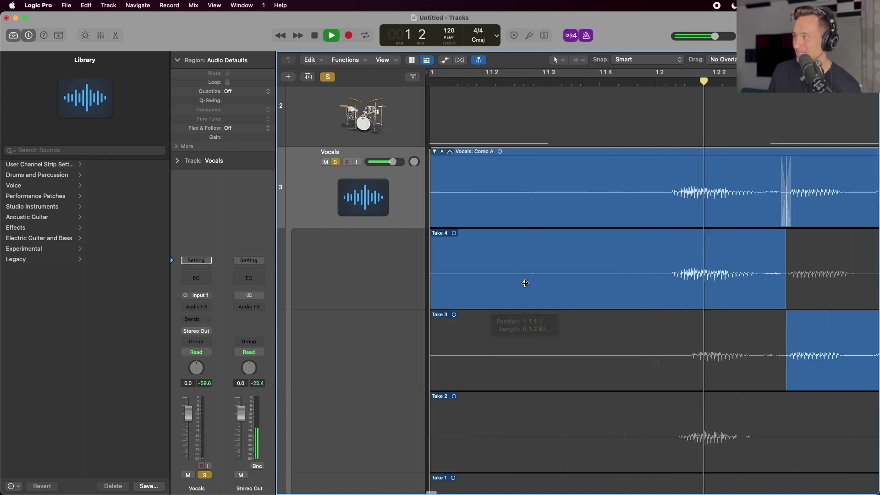
{"action": "left_click_drag", "start_coordinate": [710, 287], "coordinate": [684, 290]}
{"action": "key", "text": "space"}
{"action": "scroll", "coordinate": [675, 292], "scroll_direction": "right", "scroll_amount": 10}
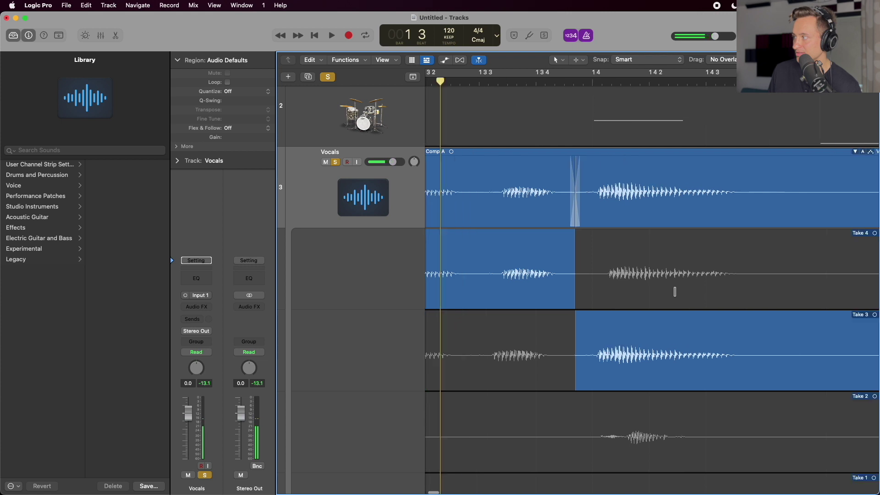
Examine the comp boundaries and waveforms of the vocal takes from bar 1 through bar 3.
{"action": "key", "text": "super+Left"}
{"action": "key", "text": "super+Left"}
{"action": "key", "text": "super+Left"}
{"action": "key", "text": "super+Left"}
{"action": "scroll", "coordinate": [675, 291], "scroll_direction": "left", "scroll_amount": 2}
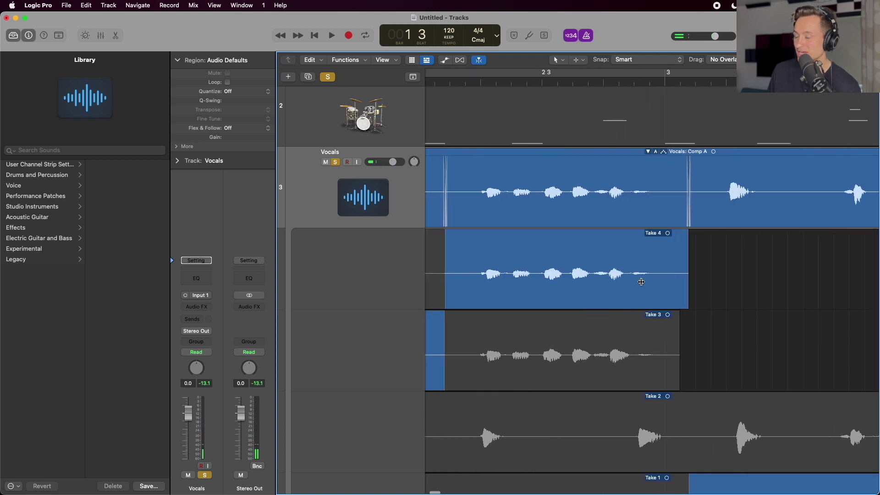
{"action": "key", "text": "super+Right"}
{"action": "key", "text": "super+Right"}
{"action": "key", "text": "super+Right"}
{"action": "key", "text": "super+Right"}
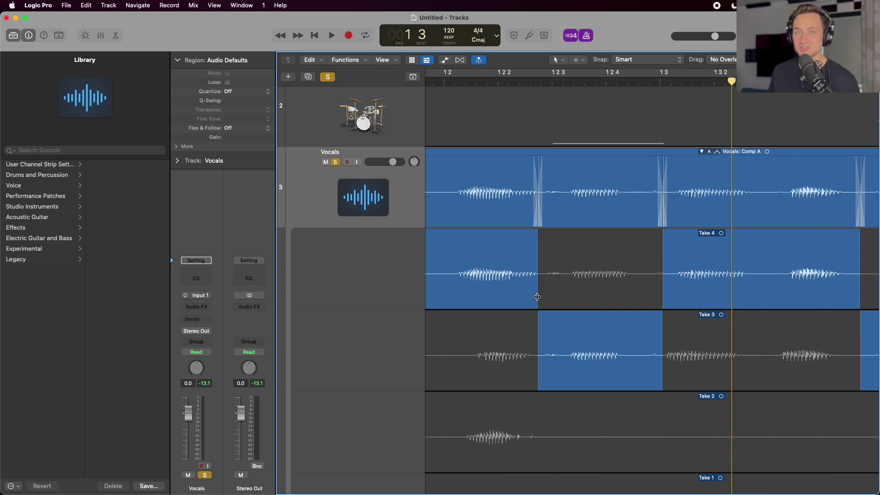
{"action": "scroll", "coordinate": [537, 296], "scroll_direction": "right", "scroll_amount": 10}
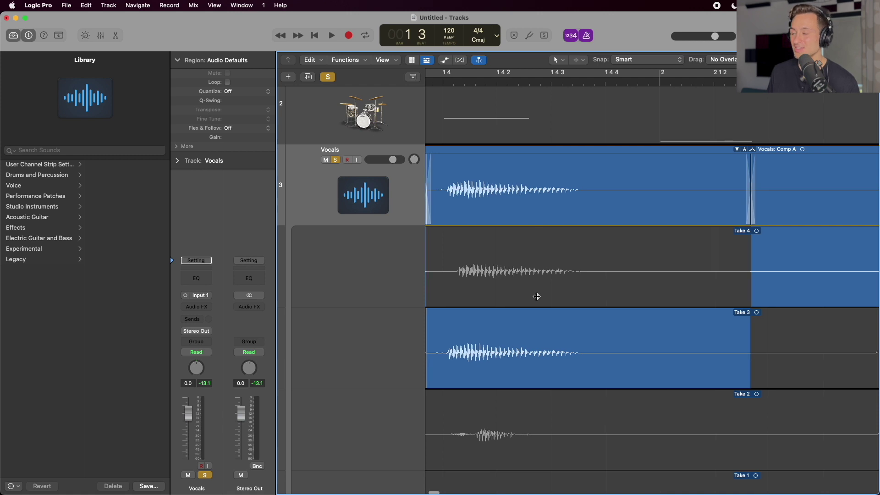
{"action": "scroll", "coordinate": [536, 297], "scroll_direction": "right", "scroll_amount": 6}
{"action": "scroll", "coordinate": [537, 297], "scroll_direction": "right", "scroll_amount": 8}
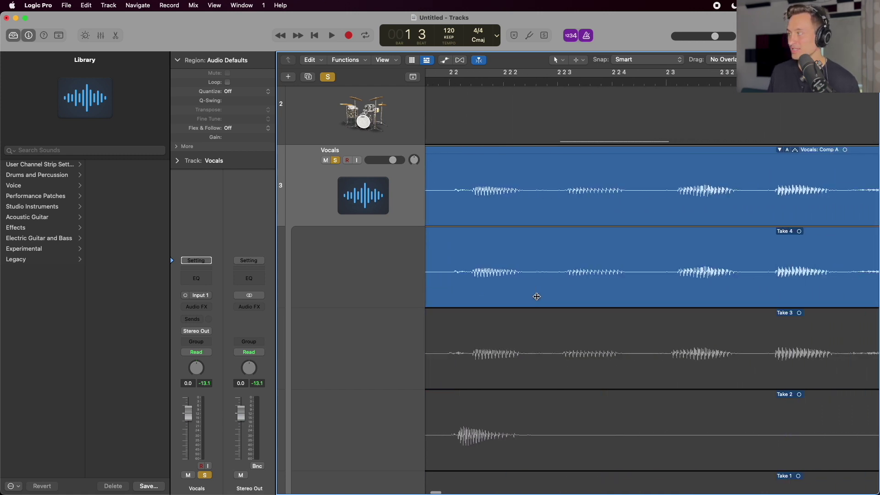
{"action": "scroll", "coordinate": [537, 296], "scroll_direction": "down", "scroll_amount": 6}
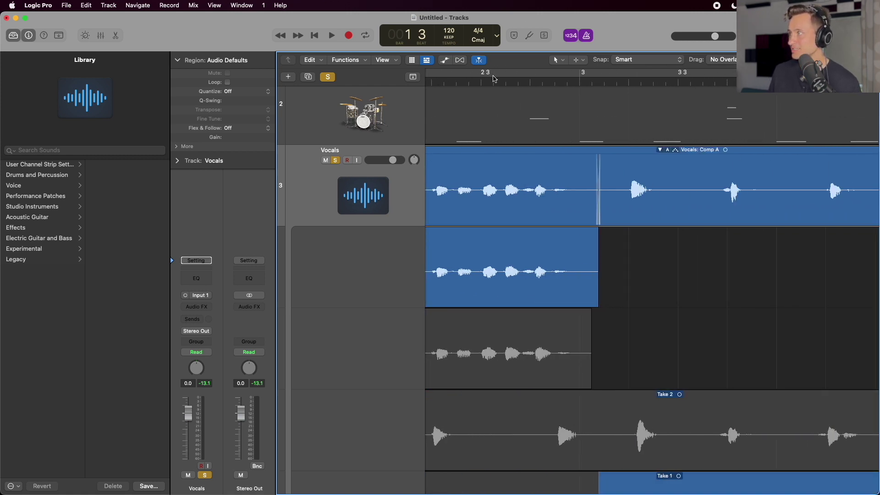
Comp Take 3 over the last word of bar 2, from just before beat 4 to the end of the take, and play the result.
{"action": "left_click", "coordinate": [493, 80]}
{"action": "key", "text": "space"}
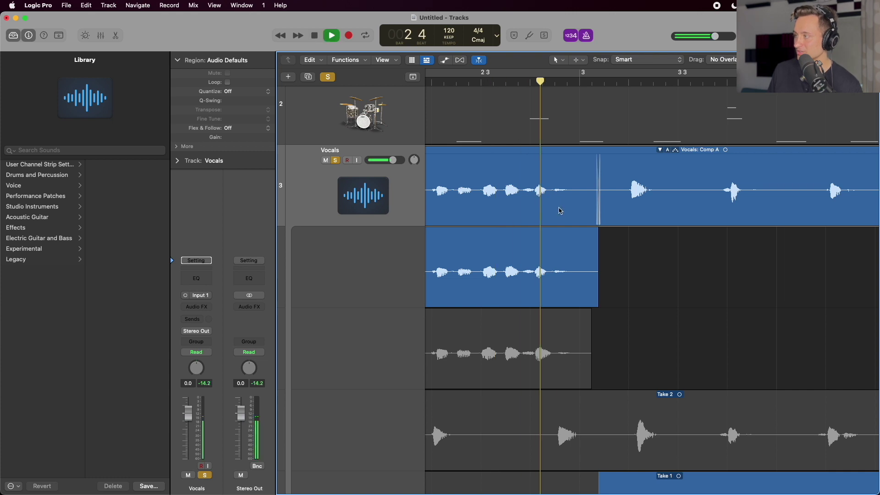
{"action": "scroll", "coordinate": [559, 211], "scroll_direction": "up", "scroll_amount": 5}
{"action": "key", "text": "space"}
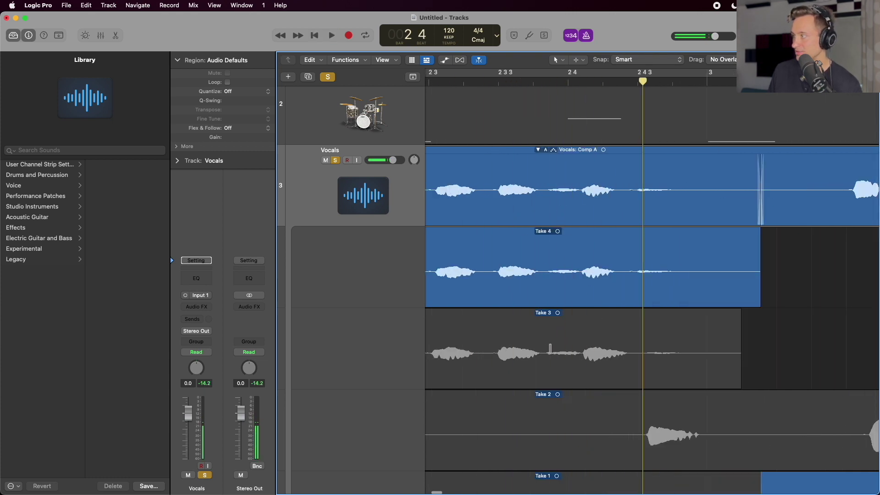
{"action": "left_click_drag", "start_coordinate": [549, 348], "coordinate": [768, 356]}
{"action": "key", "text": "space"}
{"action": "key", "text": "space"}
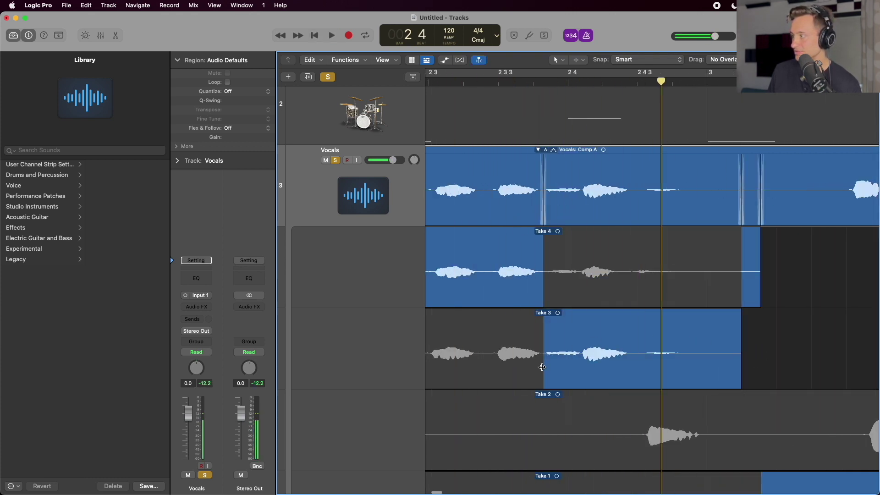
Fine-tune the start of the Take 3 section just before beat 4 of bar 2 and play the transition repeatedly.
{"action": "mouse_move", "coordinate": [542, 367]}
{"action": "left_mouse_down"}
{"action": "mouse_move", "coordinate": [599, 367]}
{"action": "mouse_move", "coordinate": [501, 362]}
{"action": "mouse_move", "coordinate": [625, 354]}
{"action": "mouse_move", "coordinate": [479, 356]}
{"action": "mouse_move", "coordinate": [577, 351]}
{"action": "mouse_move", "coordinate": [544, 352]}
{"action": "left_mouse_up"}
{"action": "key", "text": "space"}
{"action": "key", "text": "space"}
{"action": "key", "text": "space"}
{"action": "key", "text": "space"}
{"action": "key", "text": "space"}
{"action": "key", "text": "space"}
{"action": "key", "text": "space"}
{"action": "key", "text": "space"}
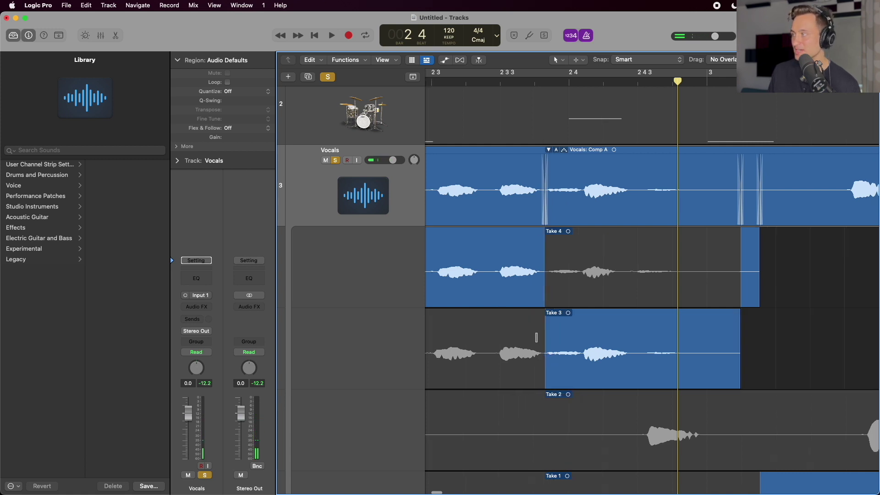
Show the whole Vocals comp with all four takes and turn off solo on the Vocals track.
{"action": "key", "text": "super+Left"}
{"action": "key", "text": "super+Left"}
{"action": "key", "text": "super+Left"}
{"action": "key", "text": "super+Up"}
{"action": "key", "text": "super+Up"}
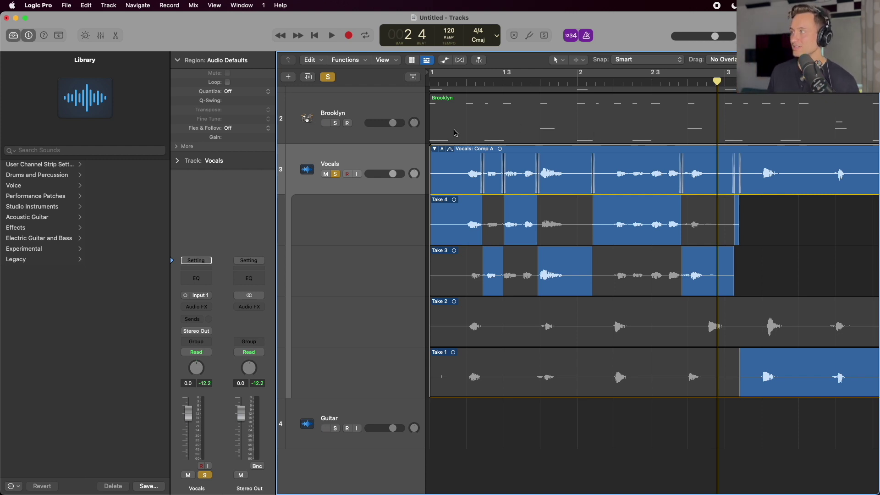
{"action": "key", "text": "s"}
Turn on input monitoring for the Vocals track and record a fifth take from just after bar 2 to just before bar 3.
{"action": "left_click", "coordinate": [486, 81]}
{"action": "left_click_drag", "start_coordinate": [486, 81], "coordinate": [591, 81]}
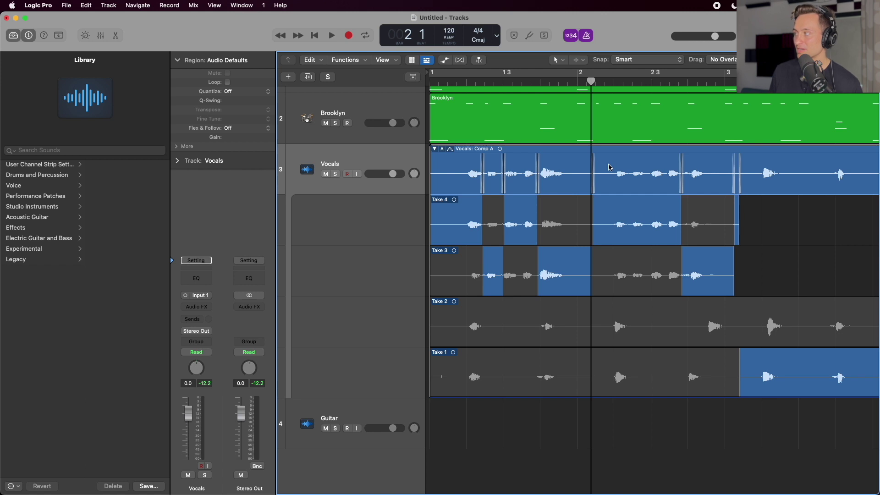
{"action": "left_click", "coordinate": [356, 174]}
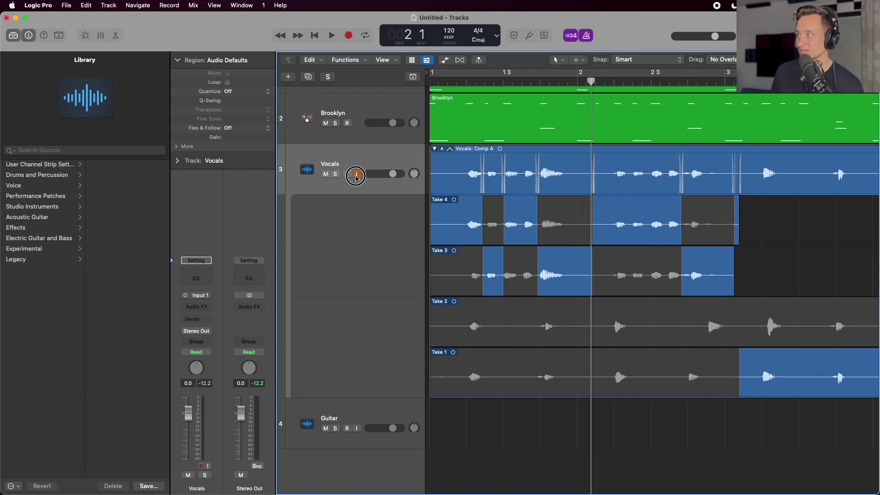
{"action": "key", "text": "r"}
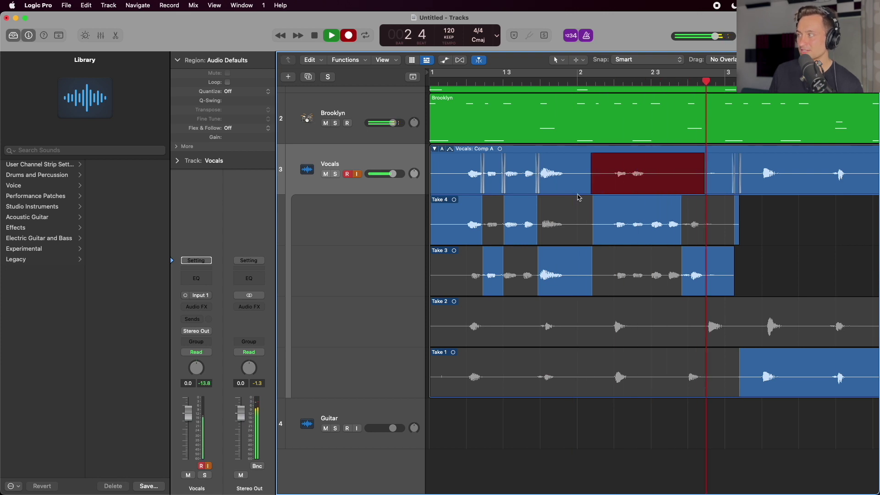
{"action": "key", "text": "space"}
Adjust the comp boundary between Take 3 and Take 5 just after the start of bar 2.
{"action": "scroll", "coordinate": [569, 188], "scroll_direction": "down", "scroll_amount": 5}
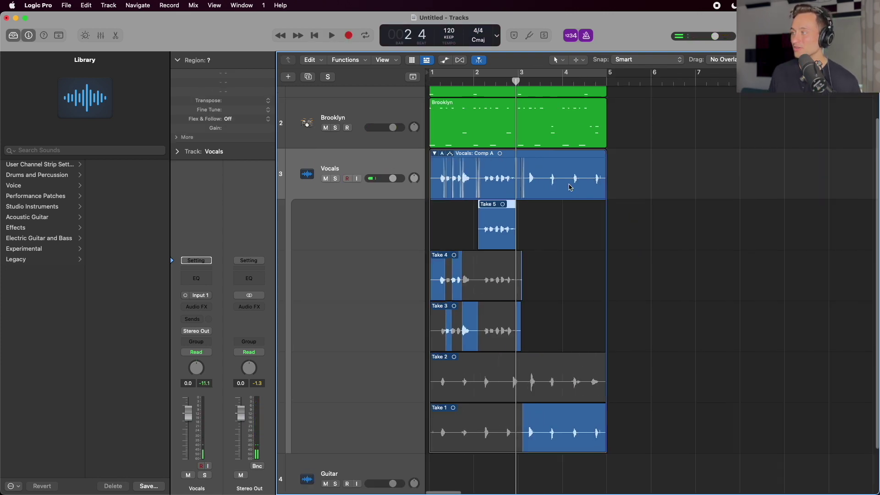
{"action": "scroll", "coordinate": [571, 187], "scroll_direction": "up", "scroll_amount": 5}
{"action": "scroll", "coordinate": [514, 231], "scroll_direction": "left", "scroll_amount": 3}
{"action": "scroll", "coordinate": [523, 234], "scroll_direction": "left", "scroll_amount": 2}
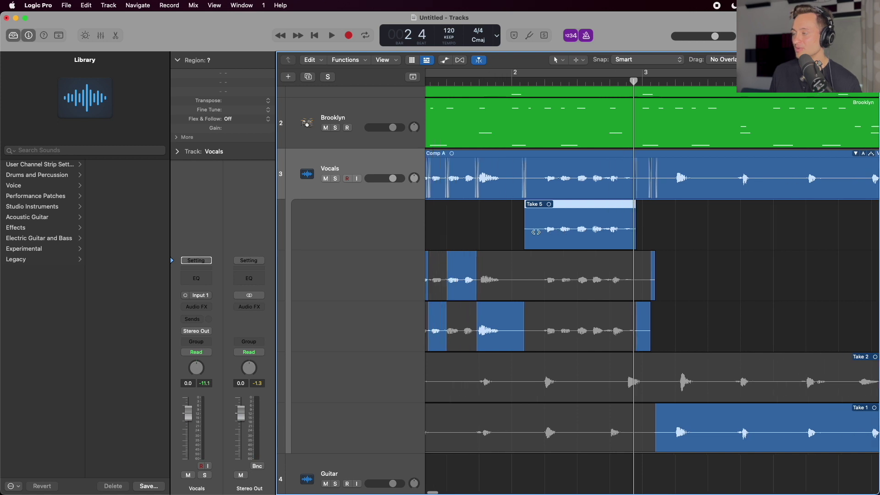
{"action": "scroll", "coordinate": [526, 233], "scroll_direction": "up", "scroll_amount": 3}
{"action": "scroll", "coordinate": [531, 232], "scroll_direction": "right", "scroll_amount": 4}
{"action": "scroll", "coordinate": [532, 232], "scroll_direction": "left", "scroll_amount": 3}
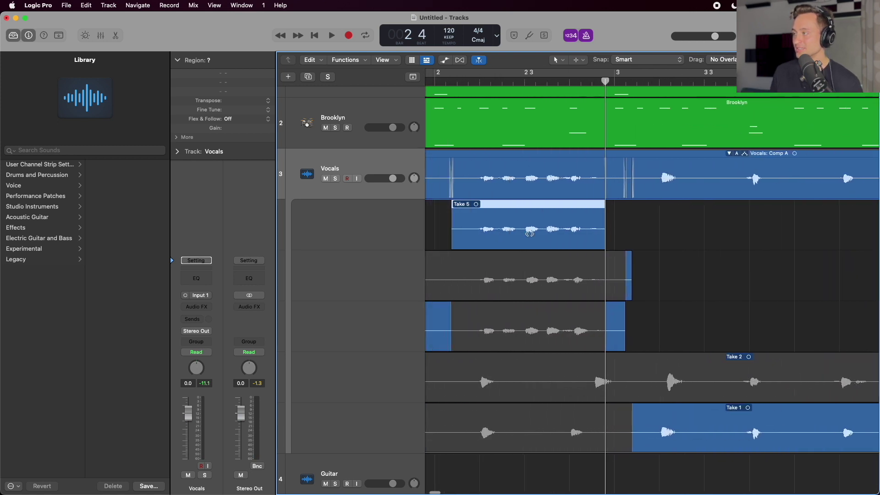
{"action": "left_click", "coordinate": [449, 327]}
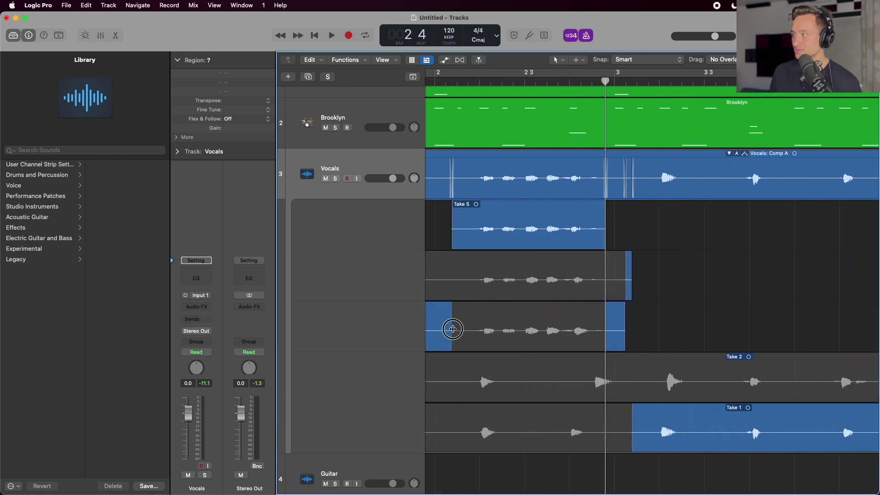